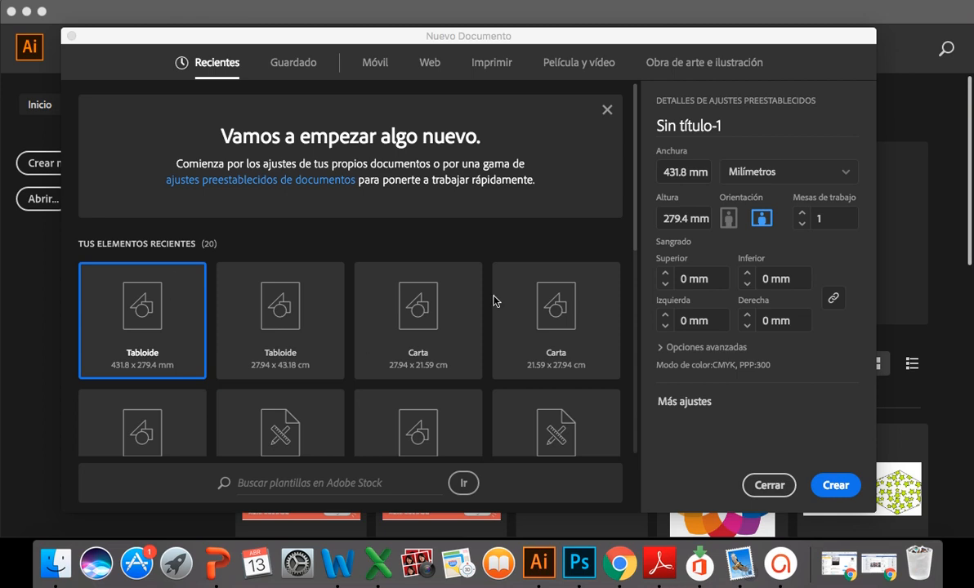
Create the landscape 431.8 x 279.4 mm Tabloide document, close the Transparencia and Párrafo panel groups, and move Buscatrazos off the artboard
left_click(838, 487)
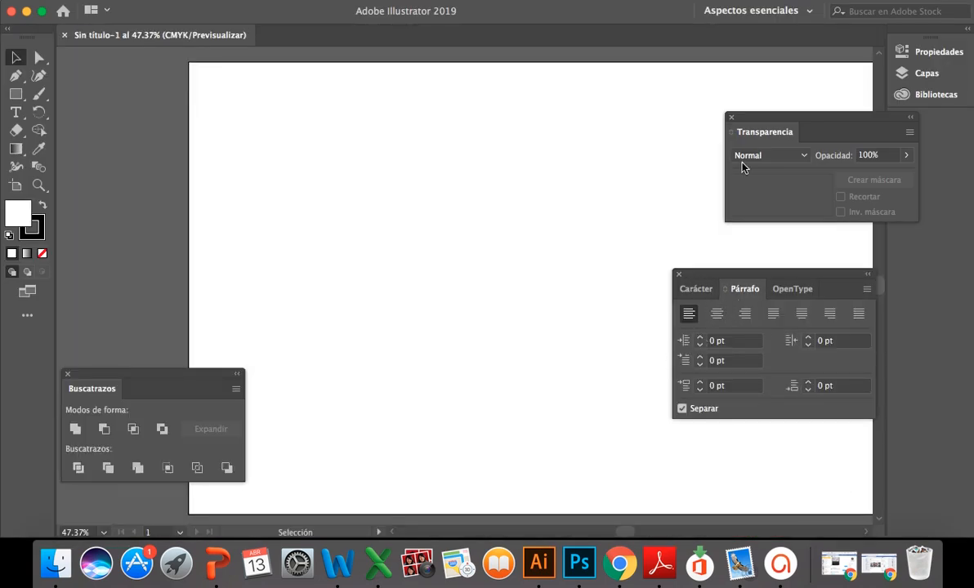
left_click(731, 118)
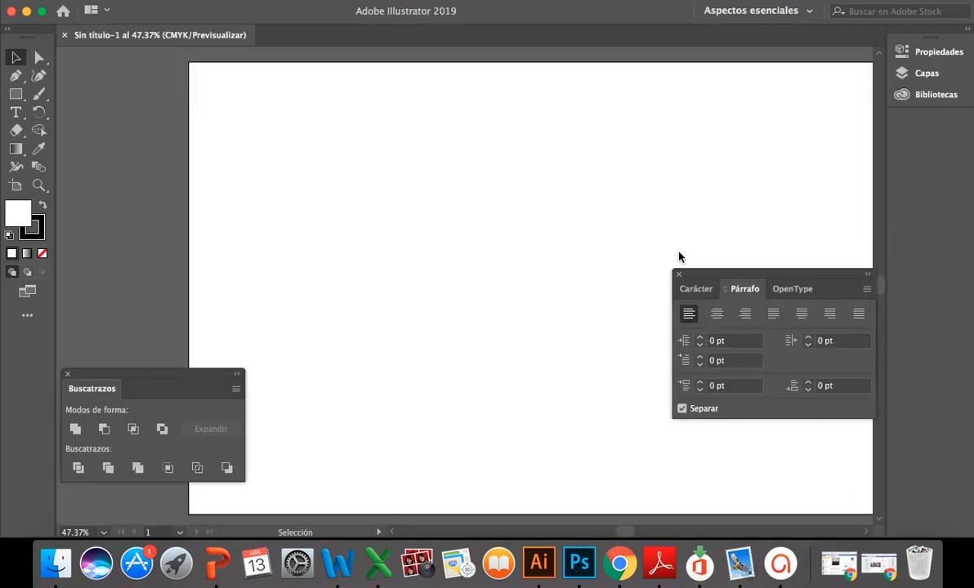
left_click(678, 276)
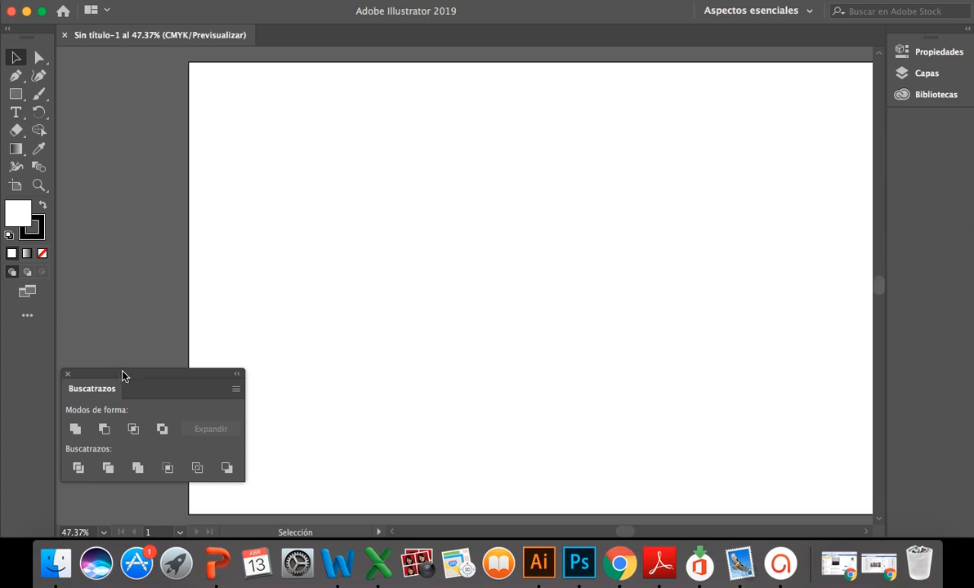
left_click_drag(122, 375, 76, 374)
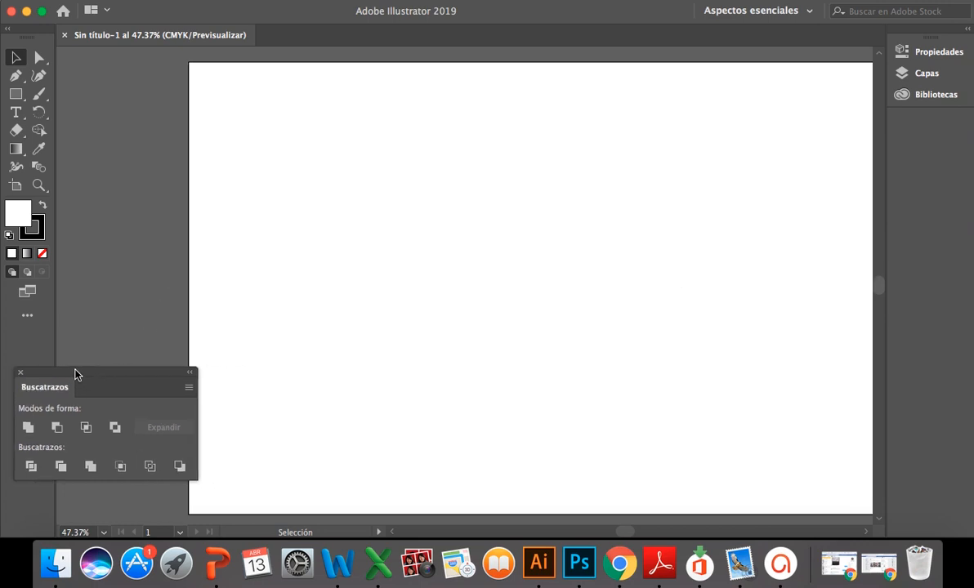
Add the point text "algo" near the artboard's upper-left corner and deselect it
left_click(13, 115)
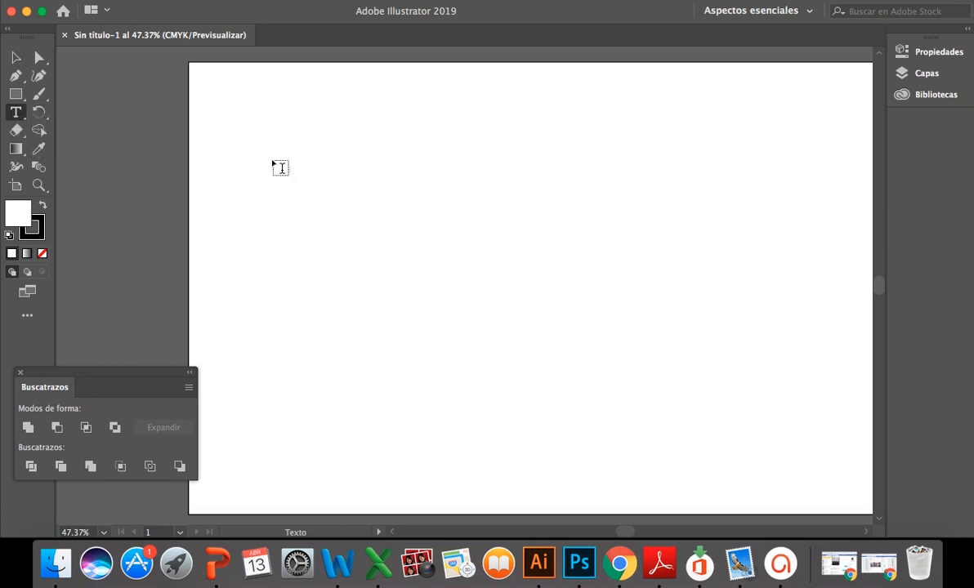
left_click(278, 111)
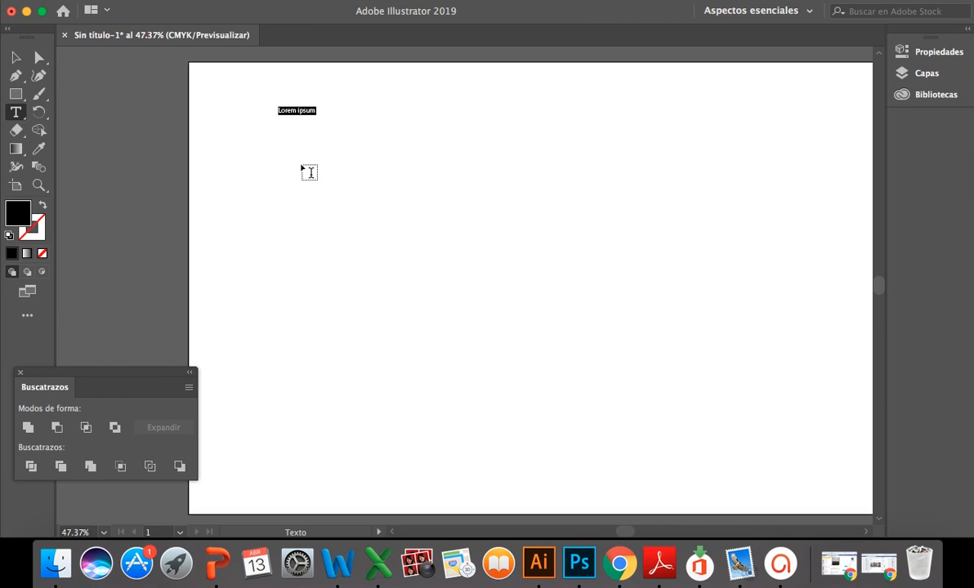
type("algosn")
key("BackSpace")
key("BackSpace")
left_click(17, 58)
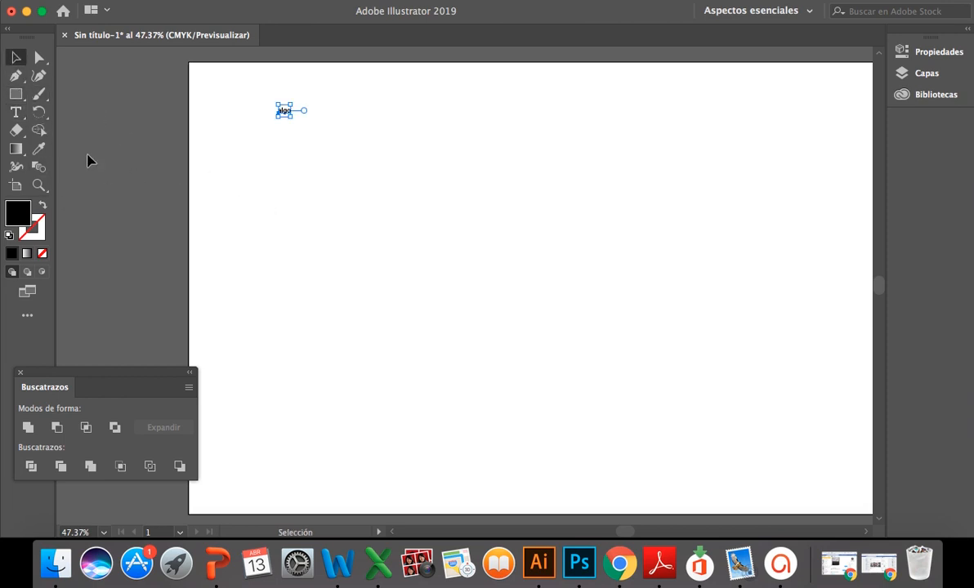
left_click(73, 134)
Draw a large area text frame beside "algo" and replace its placeholder text with a line of random letters
left_click(16, 112)
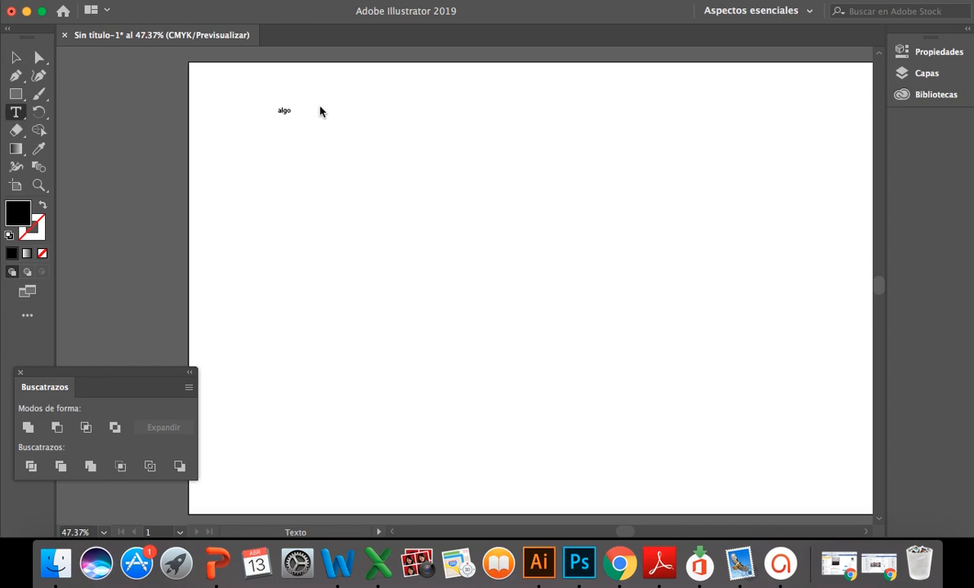
left_click_drag(320, 107, 572, 366)
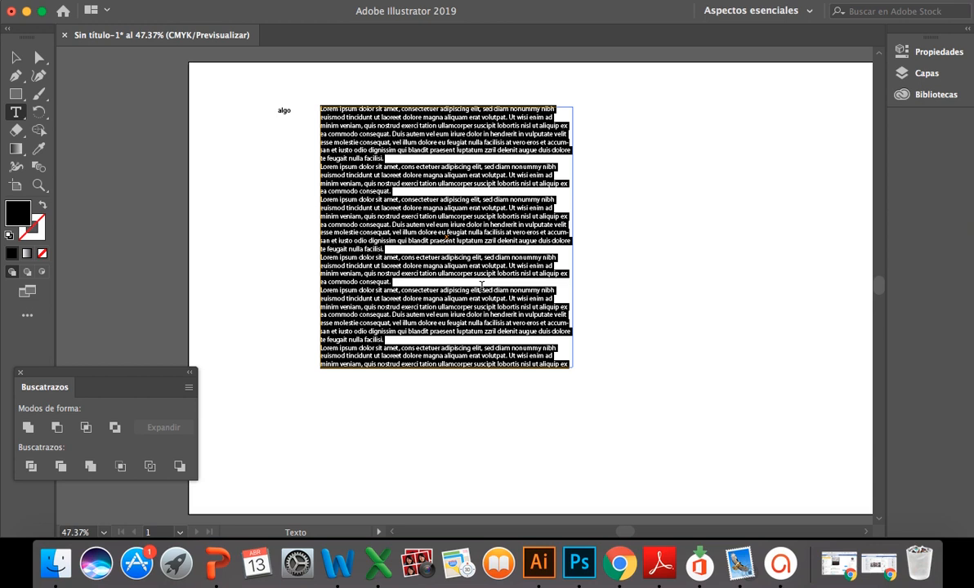
key("BackSpace")
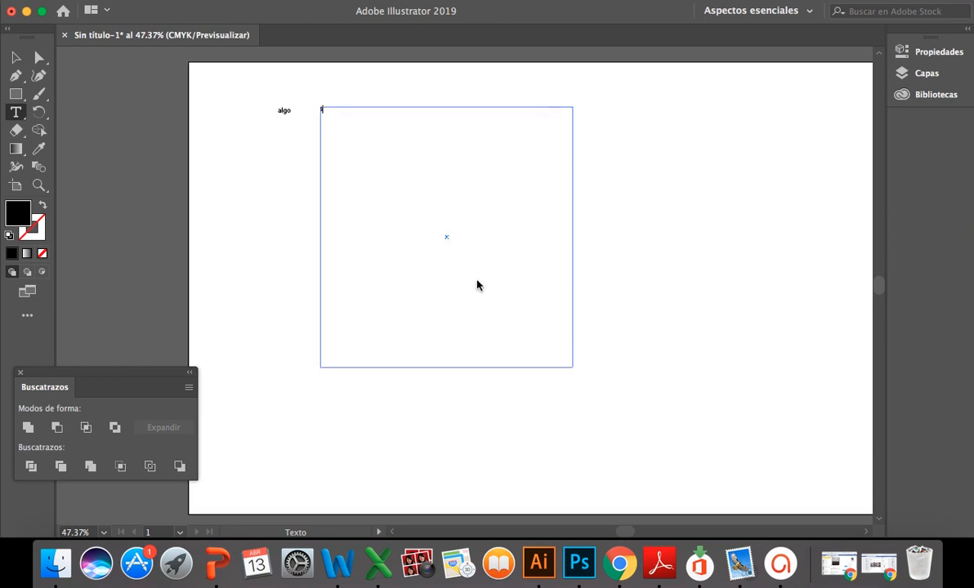
type("swjxowpjxopxjopjdjjdoicjopjcopjcopejcejcoeceopce")
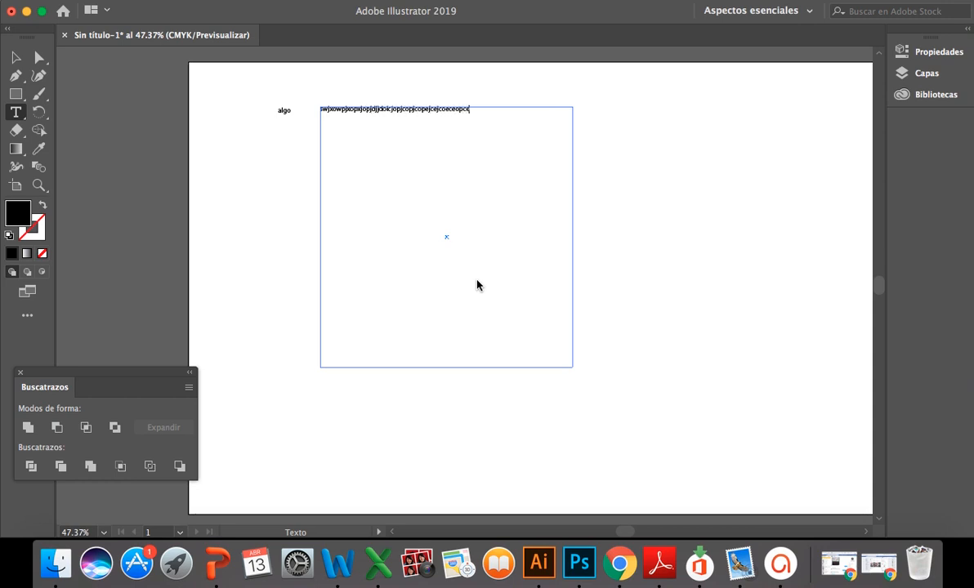
Copy the random-letter line in the text frame and paste it repeatedly until it fills about two thirds of the frame
left_click_drag(477, 112, 313, 126)
key("super")
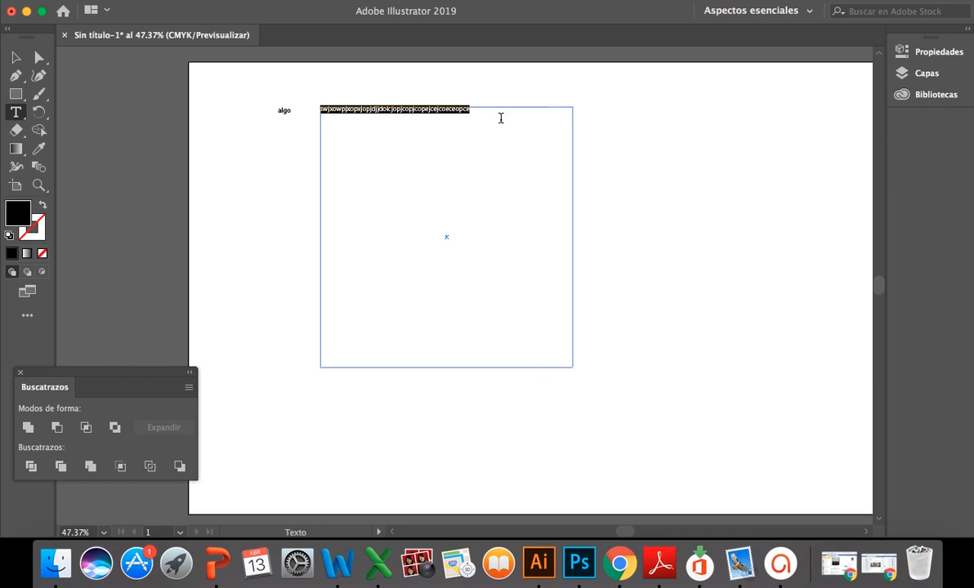
left_click(487, 113)
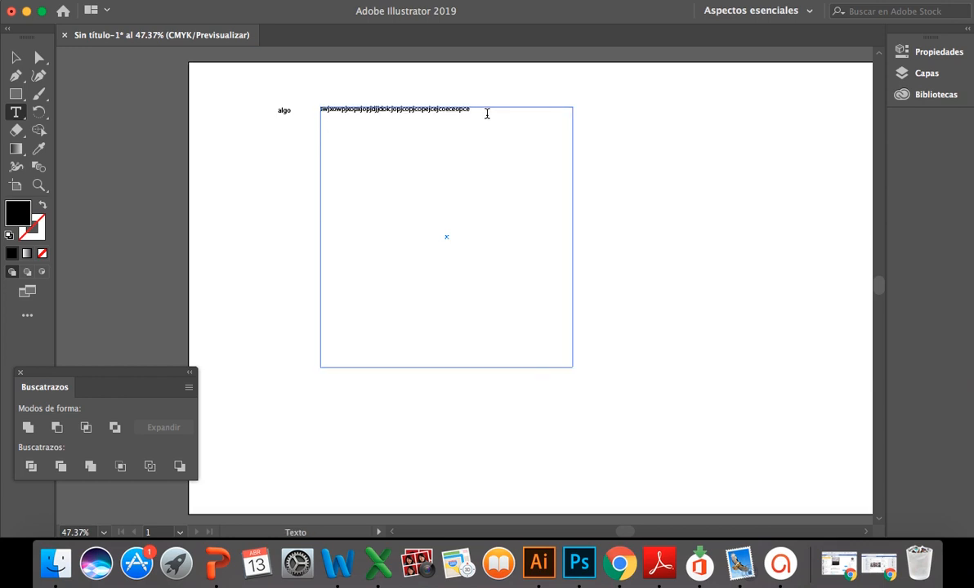
key("super+v")
key("super+v")
key("super+v")
key("super+v")
key("super+v")
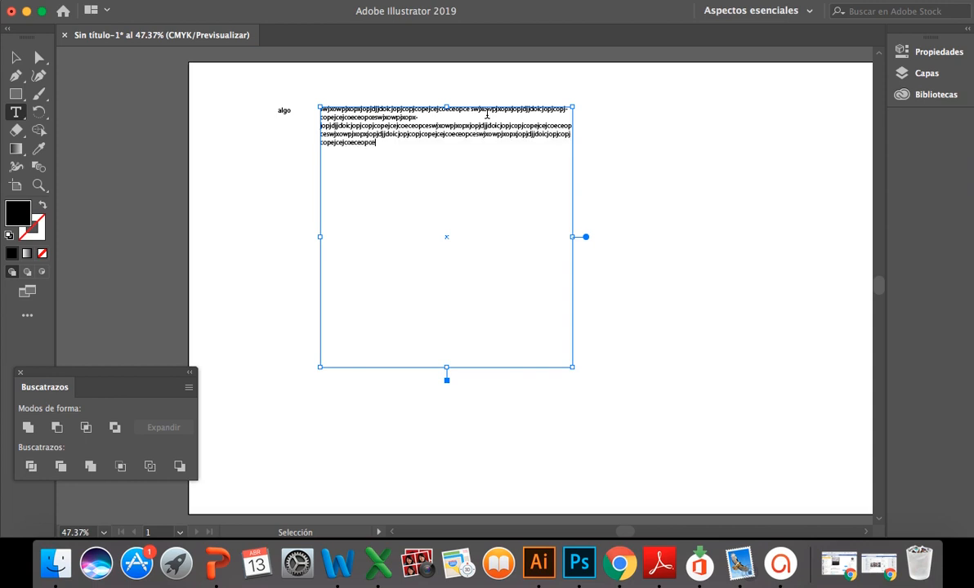
key("super+v")
key("super+v")
key("super+v")
key("super+v")
key("super+v")
key("super+v")
key("super+v")
key("super+v")
key("super+v")
key("super+v")
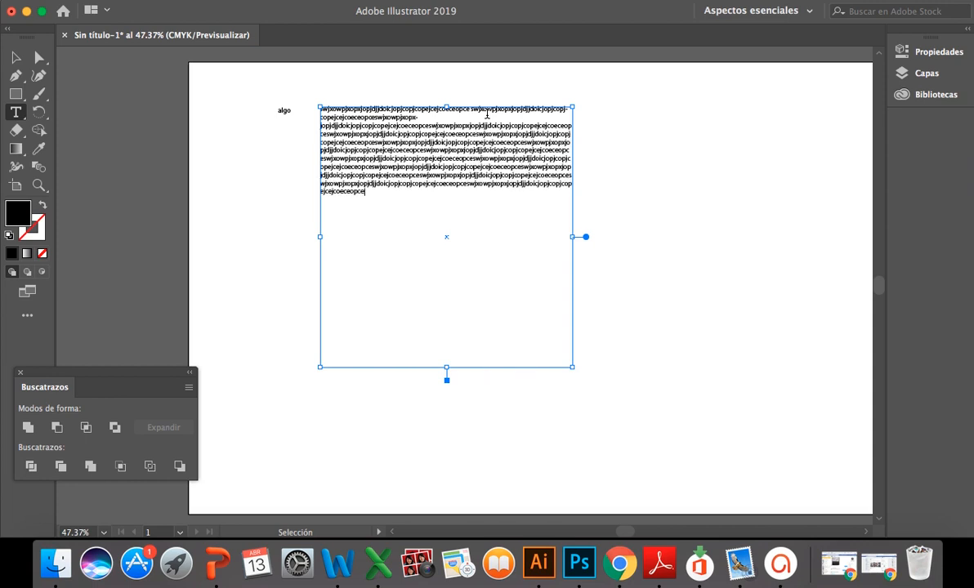
key("super+v")
key("super+v")
key("super+v")
key("super+v")
key("super+v")
key("super+v")
key("super+v")
key("super+v")
key("super+v")
key("super+v")
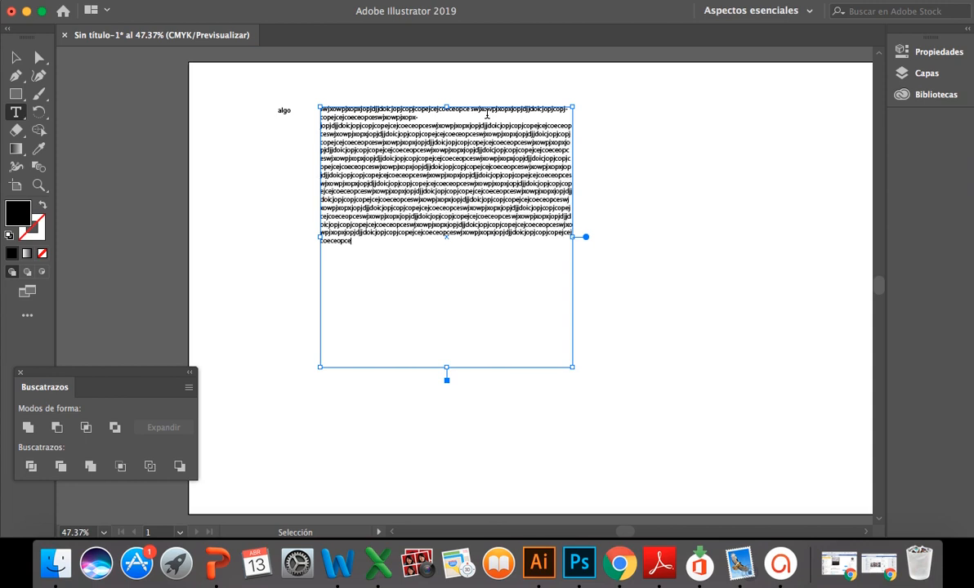
key("super+v")
key("super+v")
key("super+v")
key("super+v")
key("super+v")
key("super+v")
key("super+v")
key("super+v")
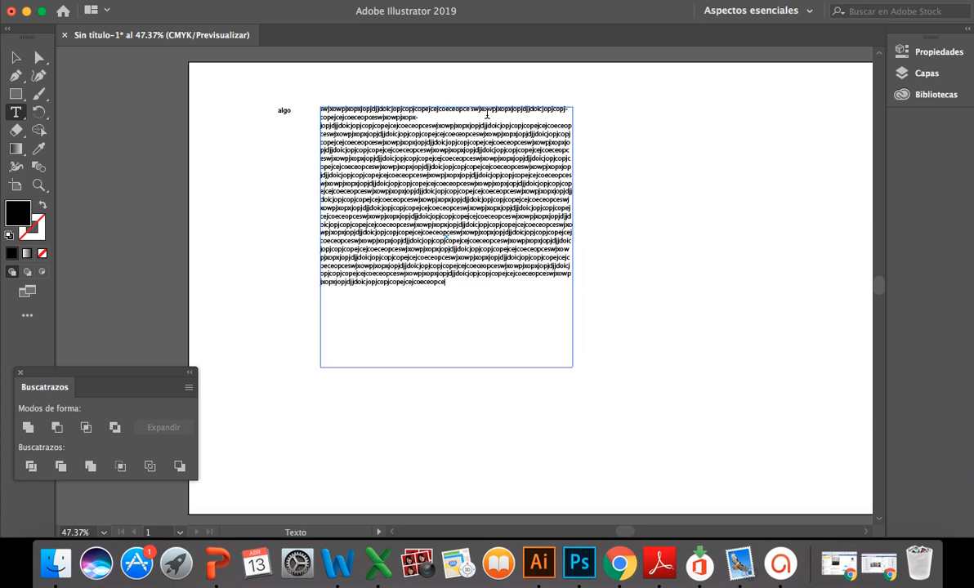
Add point text starting with "djdjdj" beside the text block, paste the copied line into it repeatedly, and move it below the block
left_click(16, 111)
left_click(622, 119)
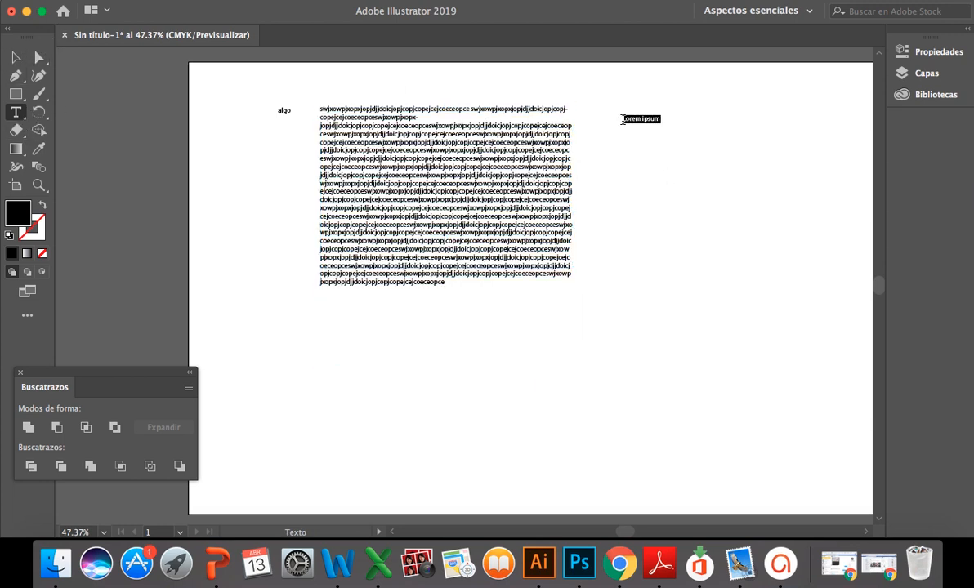
type("djdjdj")
key("super+v")
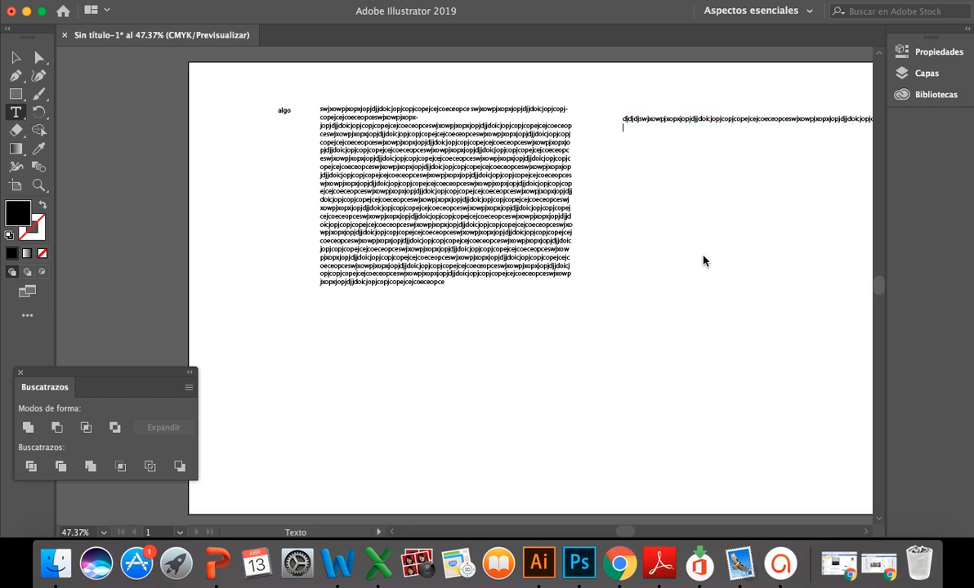
key("super+v")
key("Escape")
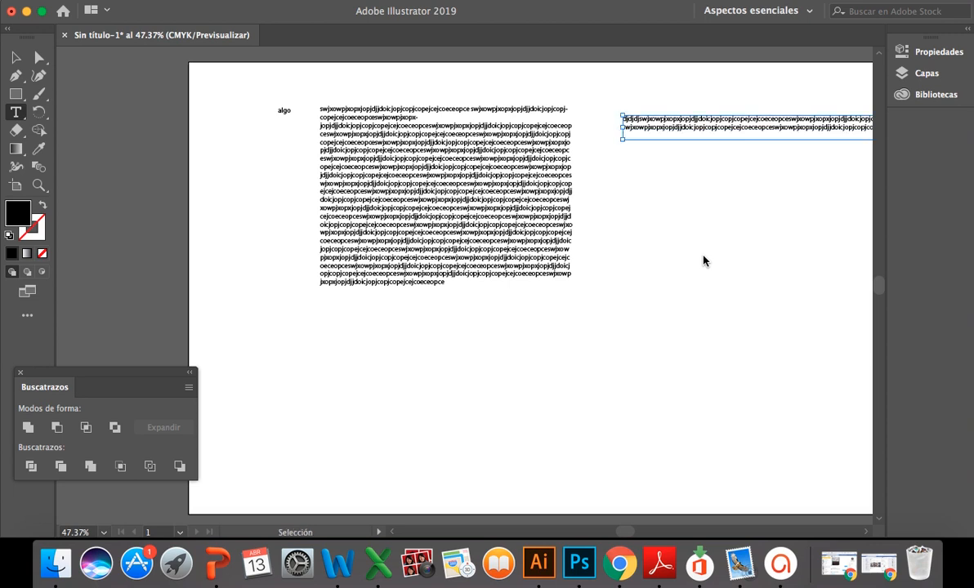
key("super+v")
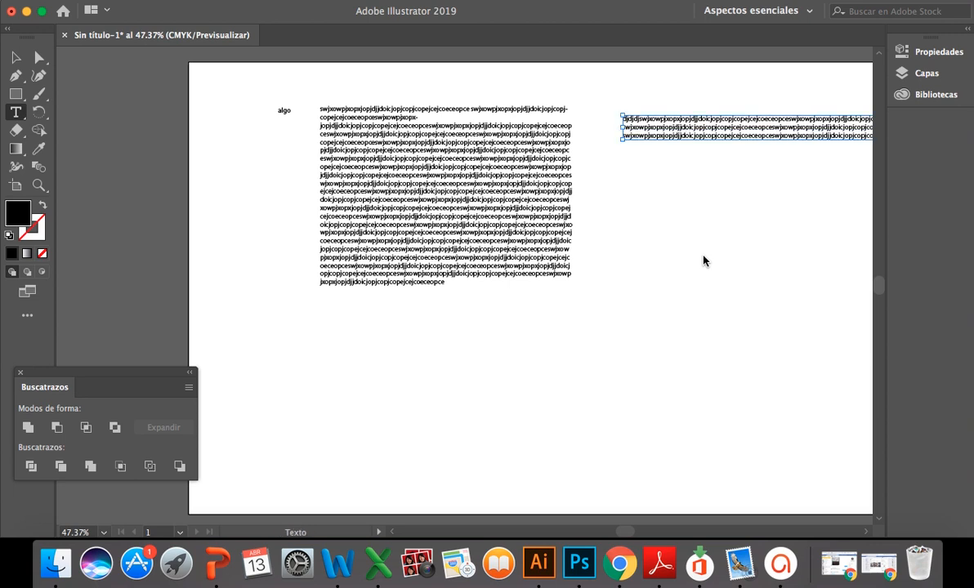
left_click(15, 59)
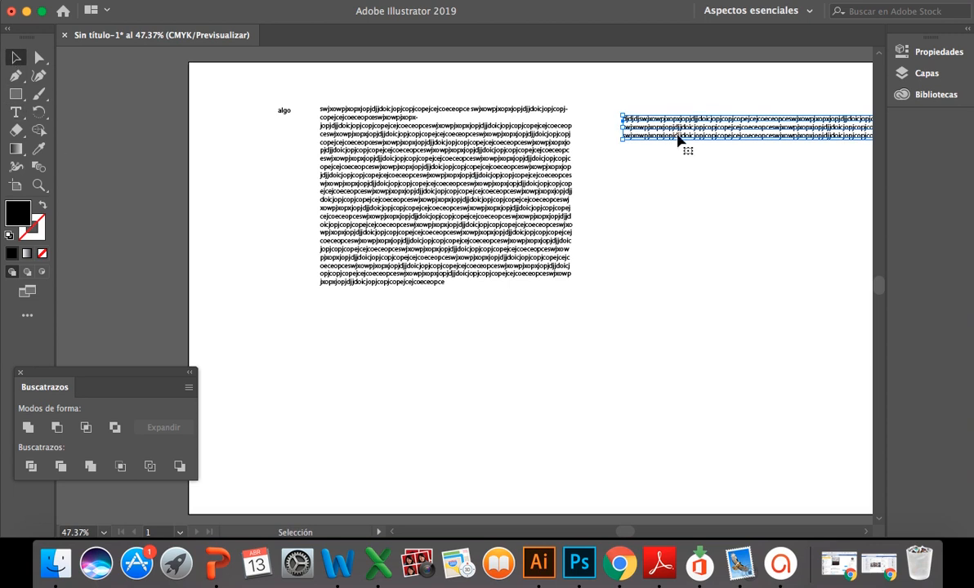
left_click_drag(680, 141, 270, 336)
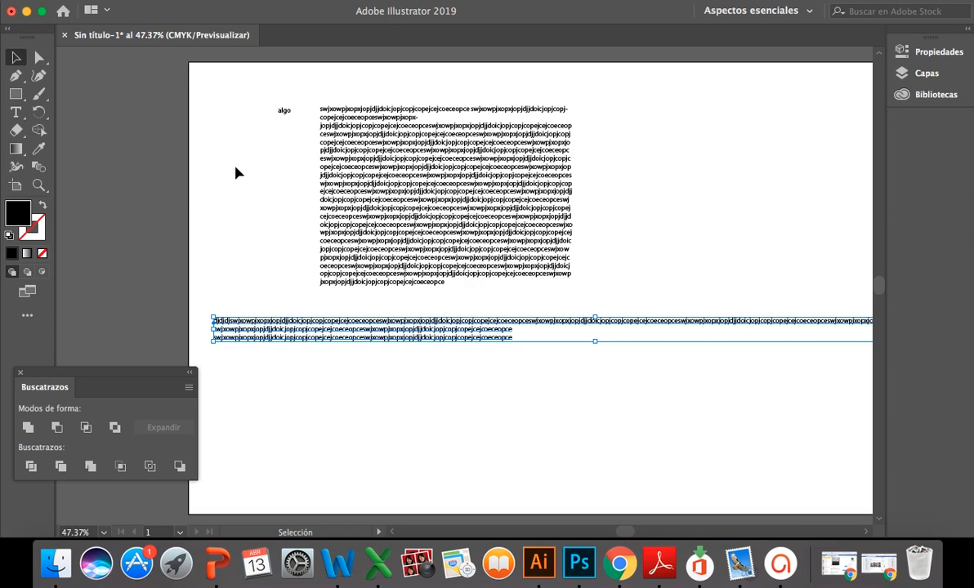
Delete the long point text, the area text block and the "algo" text from the artboard
key("Delete")
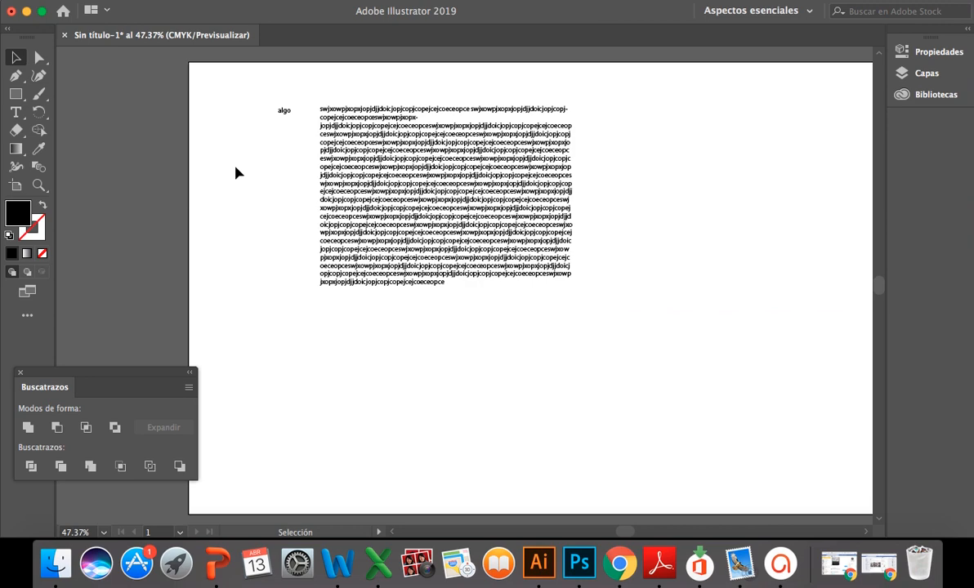
left_click(355, 170)
key("Delete")
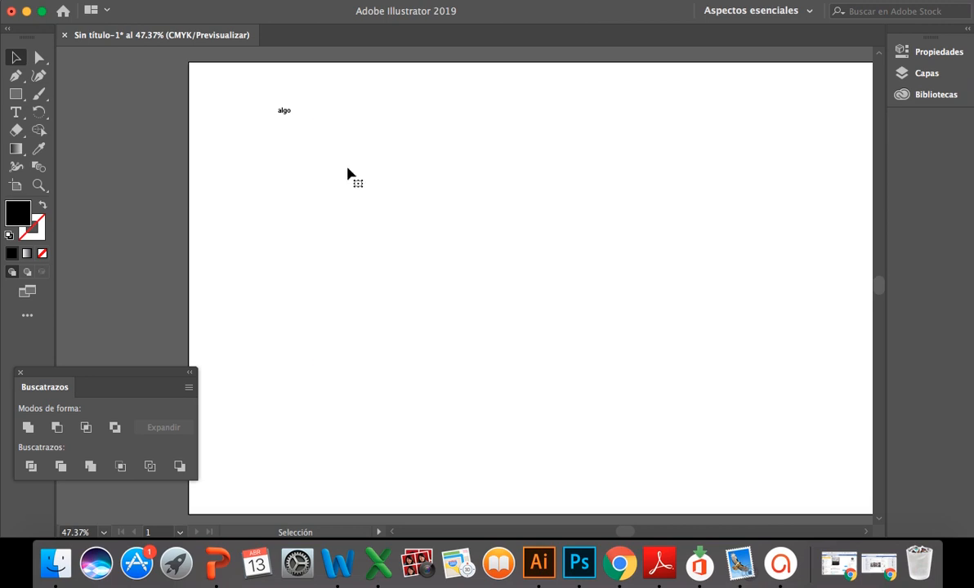
left_click(286, 113)
key("Delete")
Add the point text "Uso del texto en Ai" in the upper-left part of the empty artboard
key("t")
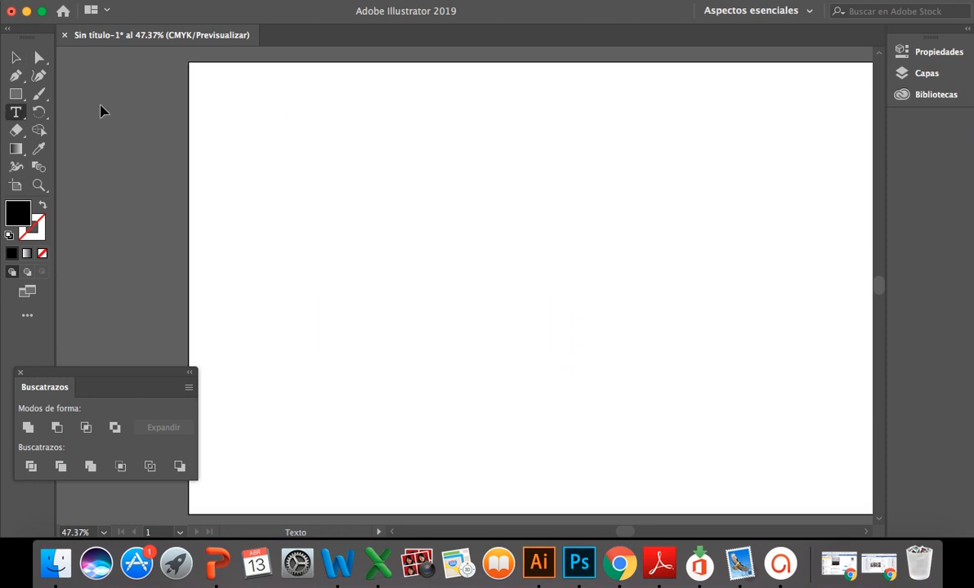
left_click(315, 168)
key("BackSpace")
type("Uso del texto en Ai")
Show the Carácter text settings and place them on the artboard beside the new text
left_click(435, 2)
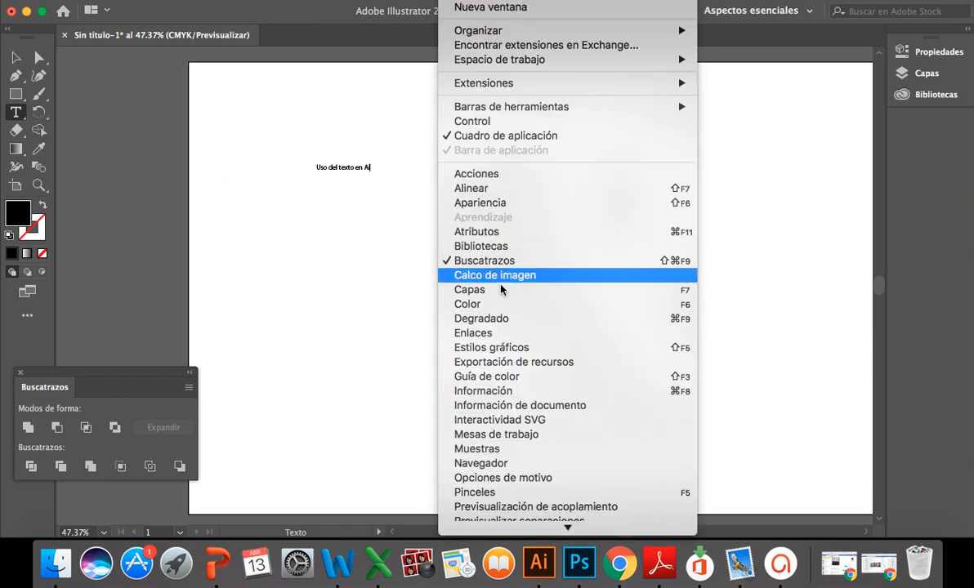
scroll(518, 458, "down", 8)
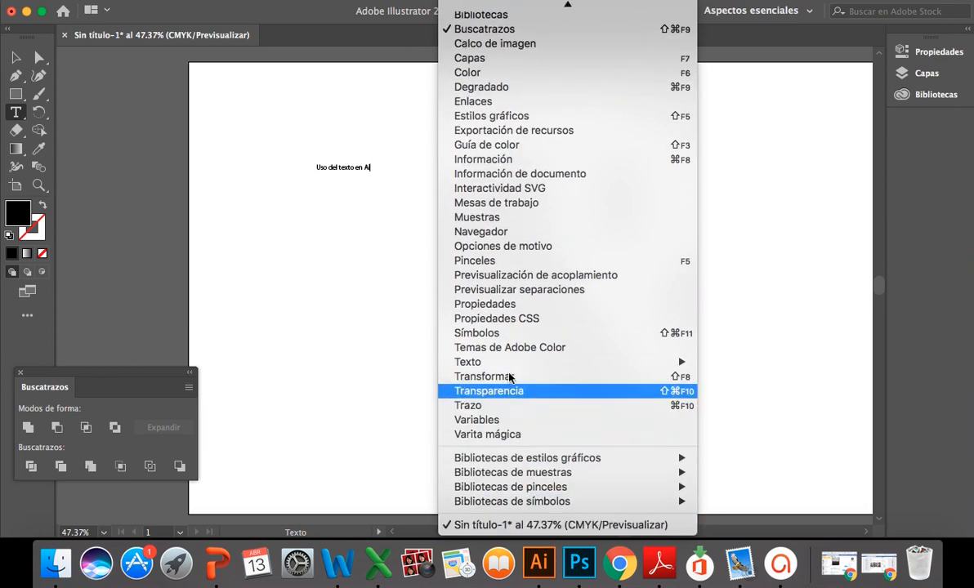
mouse_move(649, 369)
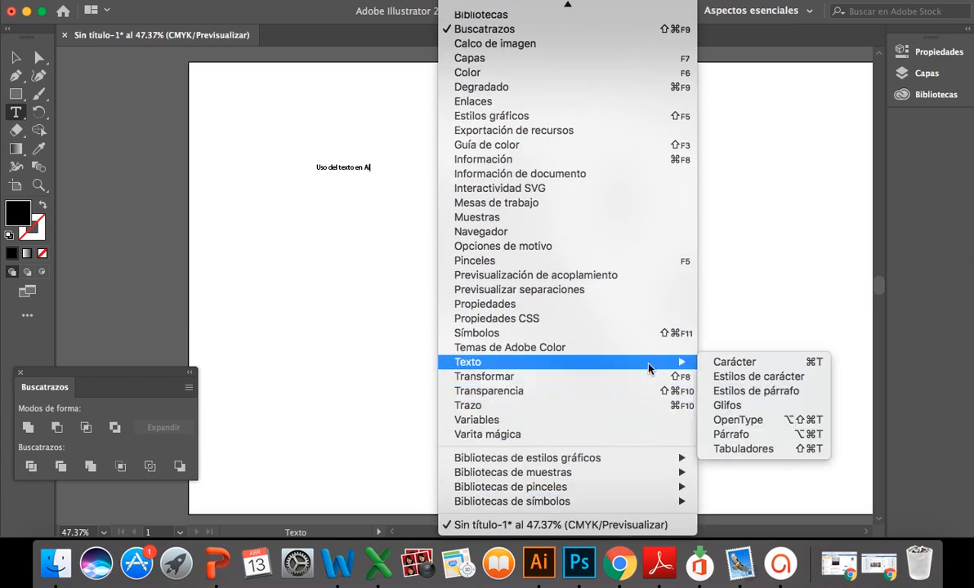
left_click(733, 364)
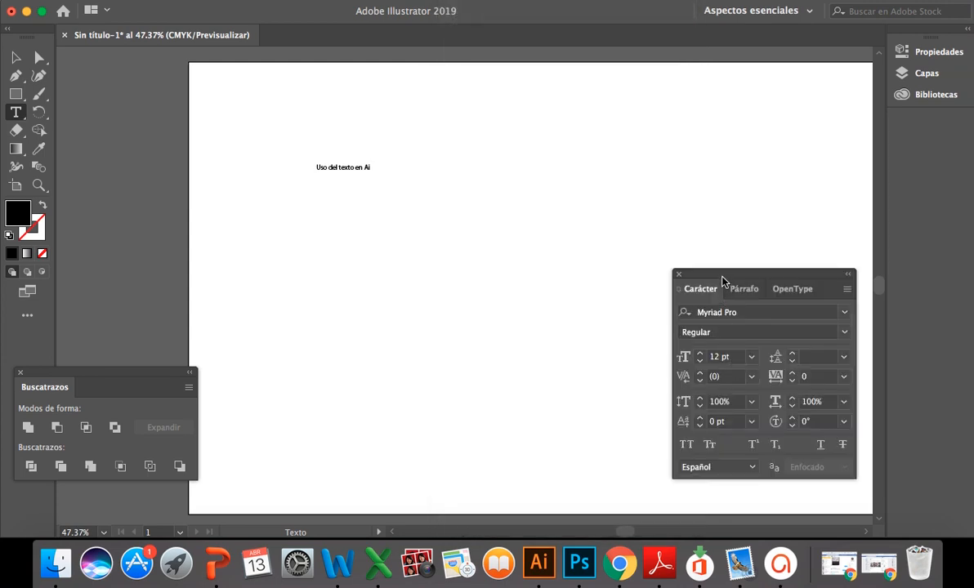
left_click_drag(722, 282, 546, 141)
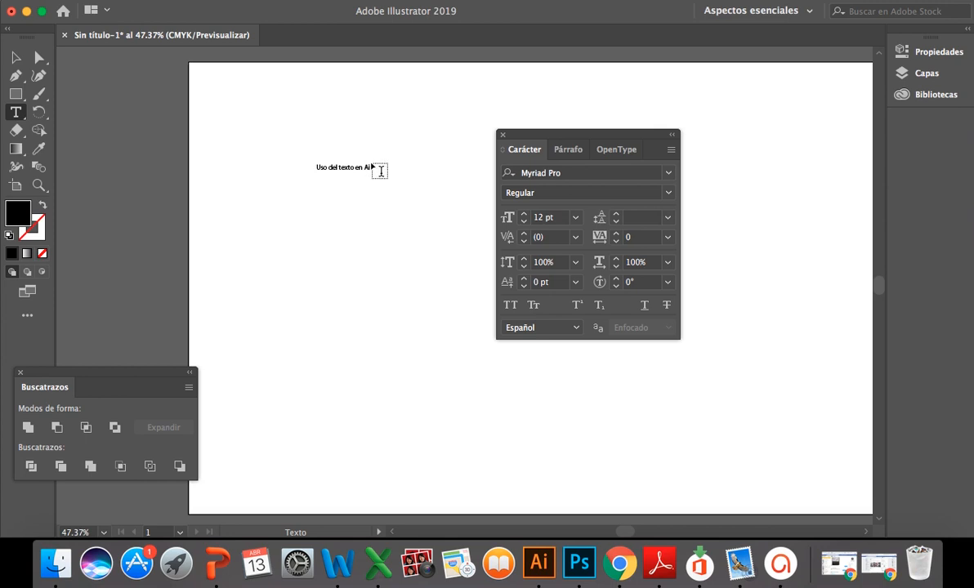
Select the "Uso del texto en Ai" text and step through the fonts from Noteworthy onward, settling on Perpetua
left_click(16, 57)
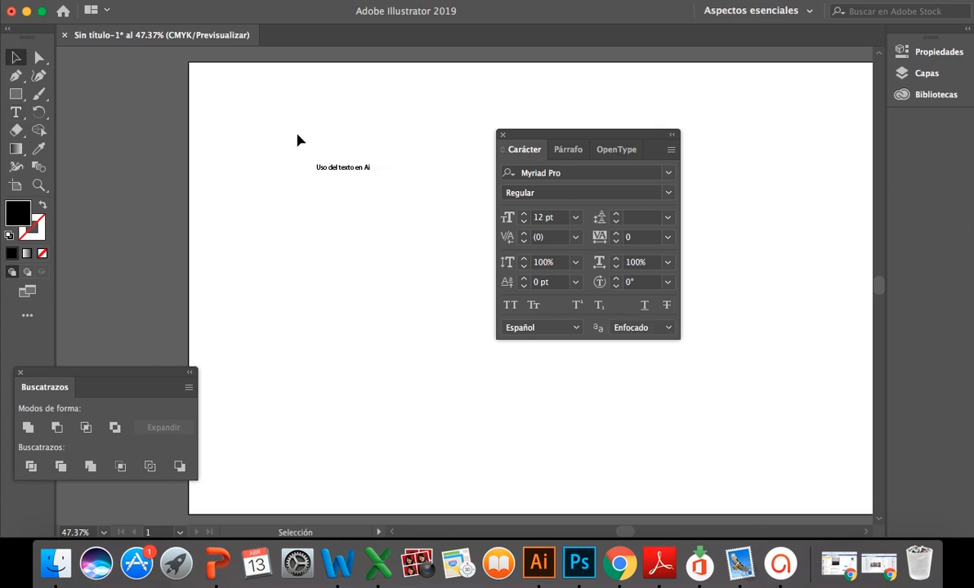
left_click(339, 167)
left_click(584, 174)
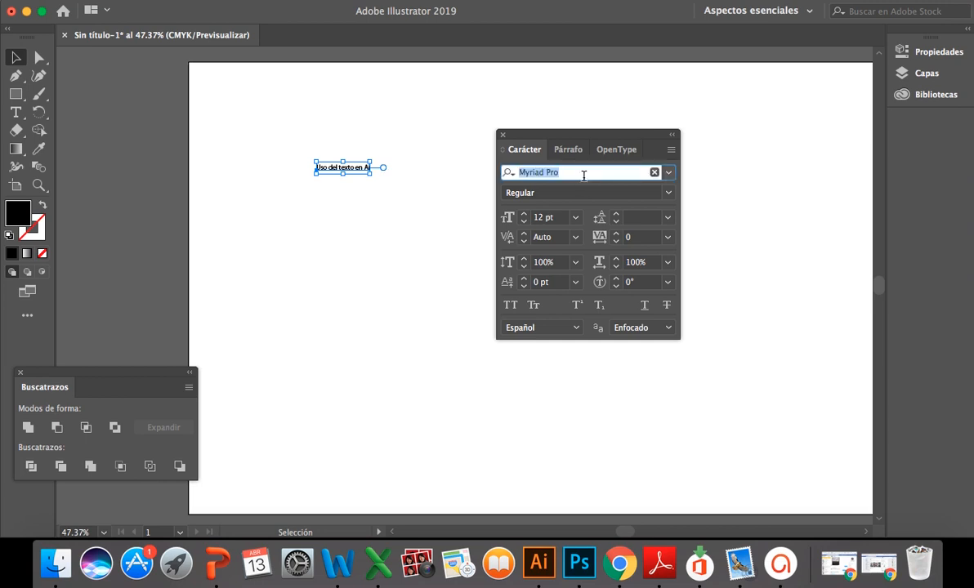
type("Noteworthy")
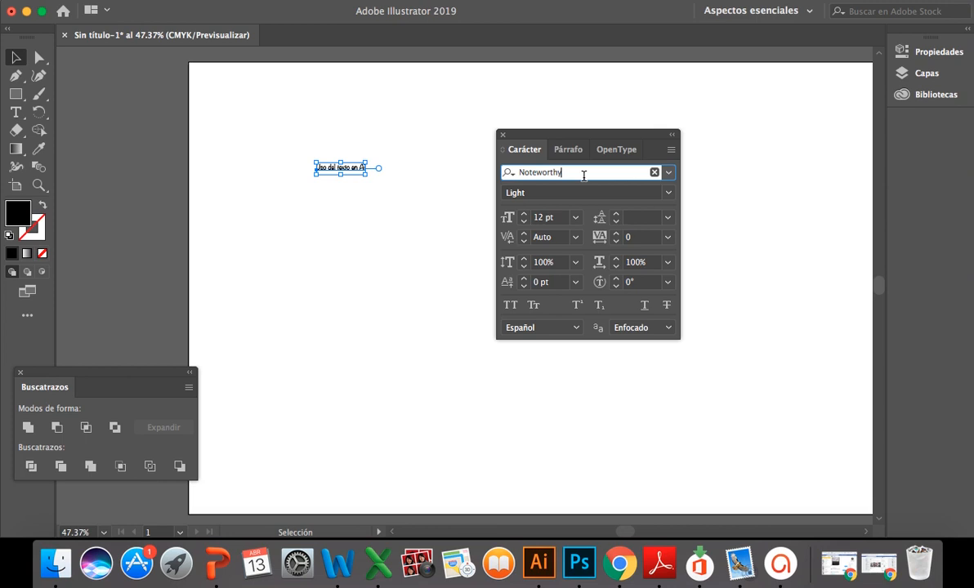
key("Down")
key("Down")
key("Down")
key("Down")
key("Down")
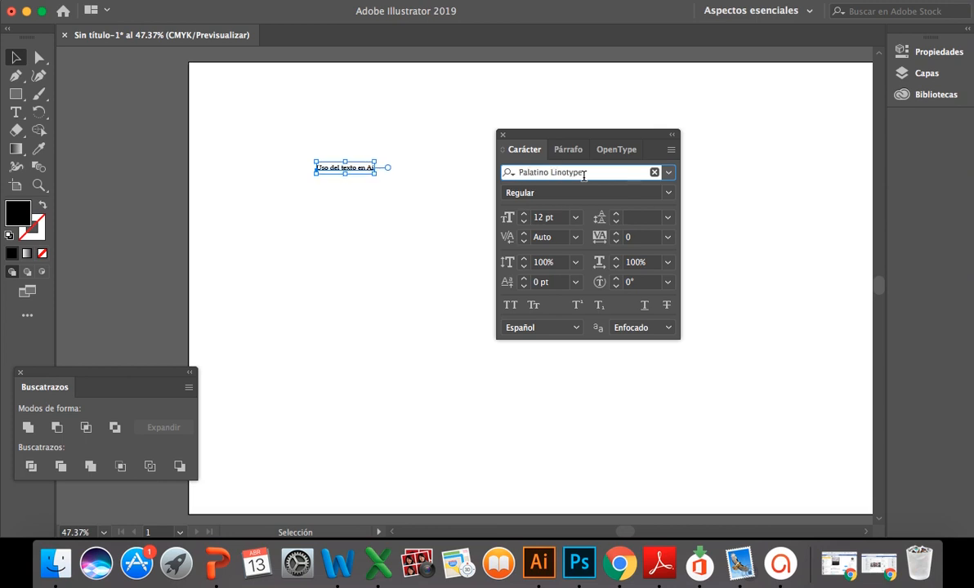
key("Down")
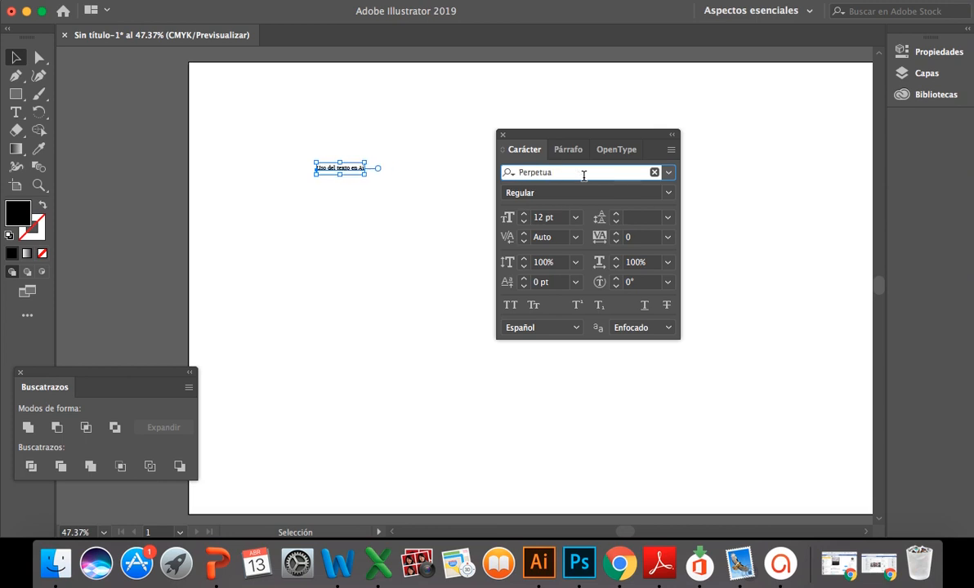
key("Up")
key("Up")
key("Up")
key("Down")
key("Down")
key("Down")
Preview the available Perpetua font styles on the selected text
left_click(669, 194)
left_click(669, 196)
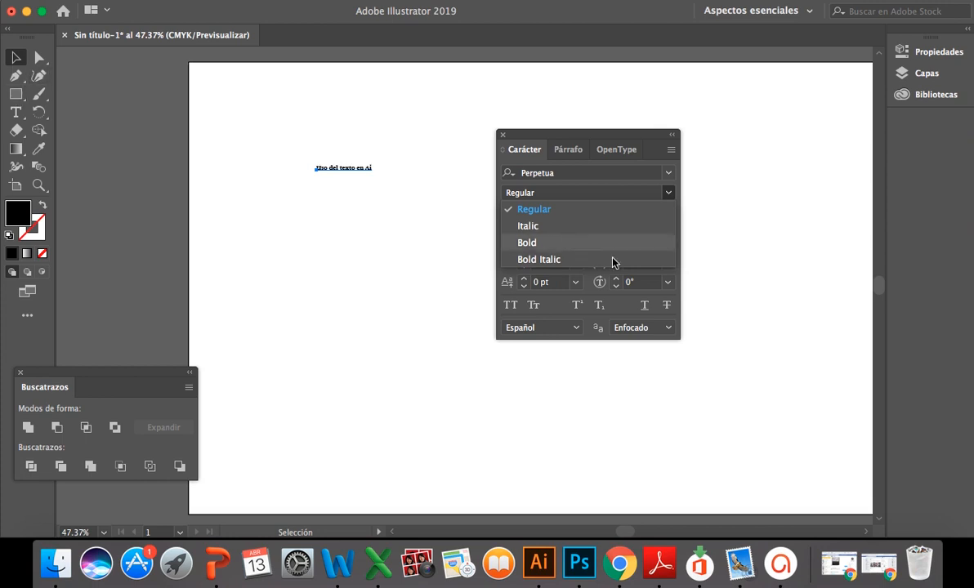
left_click(708, 283)
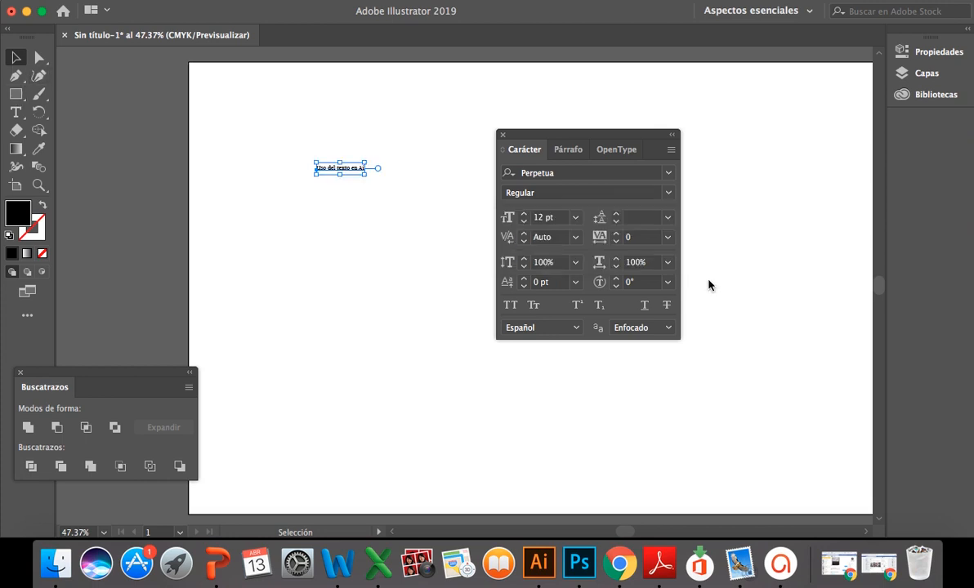
Raise the text's font size to 38 pt, then scale it proportionally to about 70 pt
left_click(525, 216)
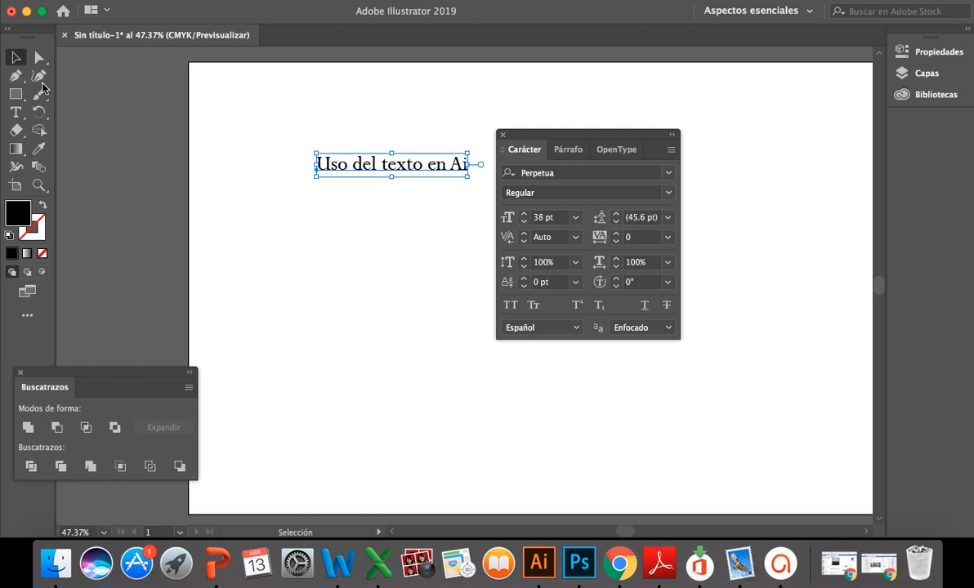
left_click(15, 56)
left_click_drag(317, 176, 189, 285)
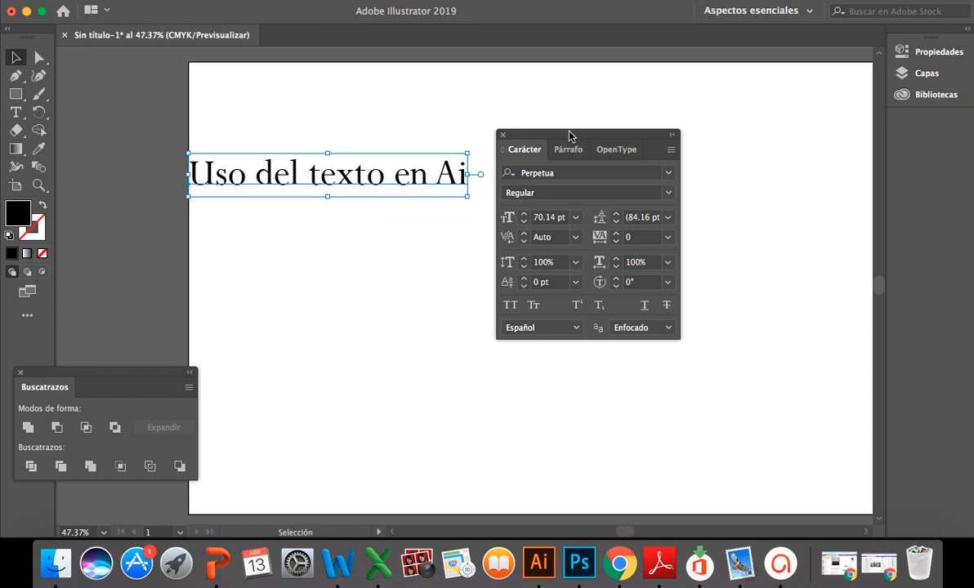
Shift the Carácter settings away from the text and scale the text proportionally to about 89 pt
left_click_drag(570, 135, 646, 135)
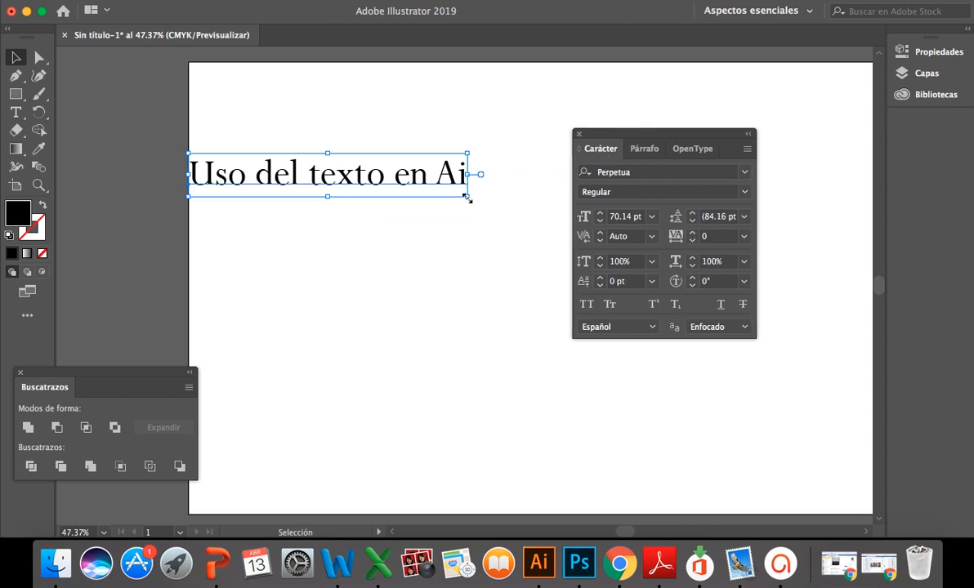
left_click_drag(467, 197, 525, 229)
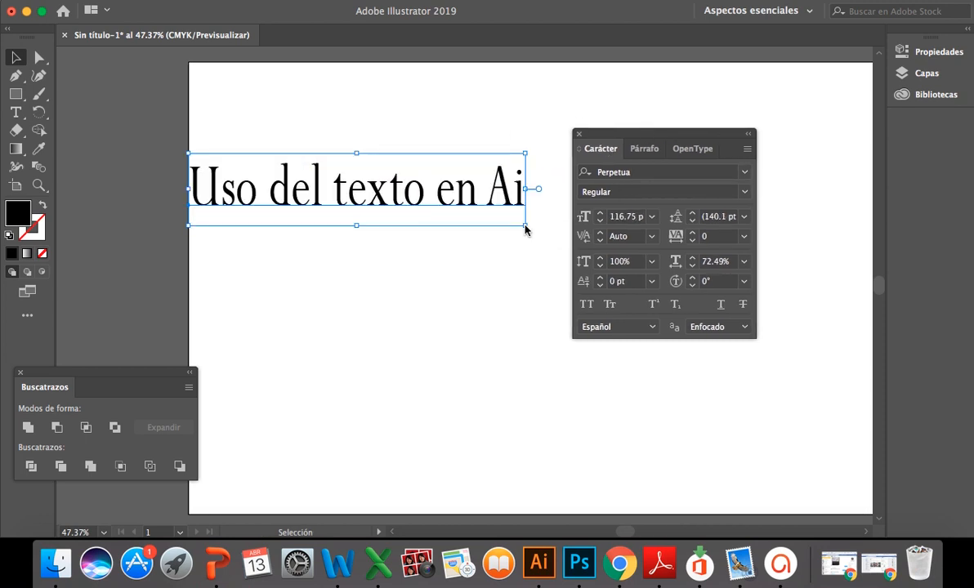
key("super+z")
left_click_drag(466, 198, 546, 258)
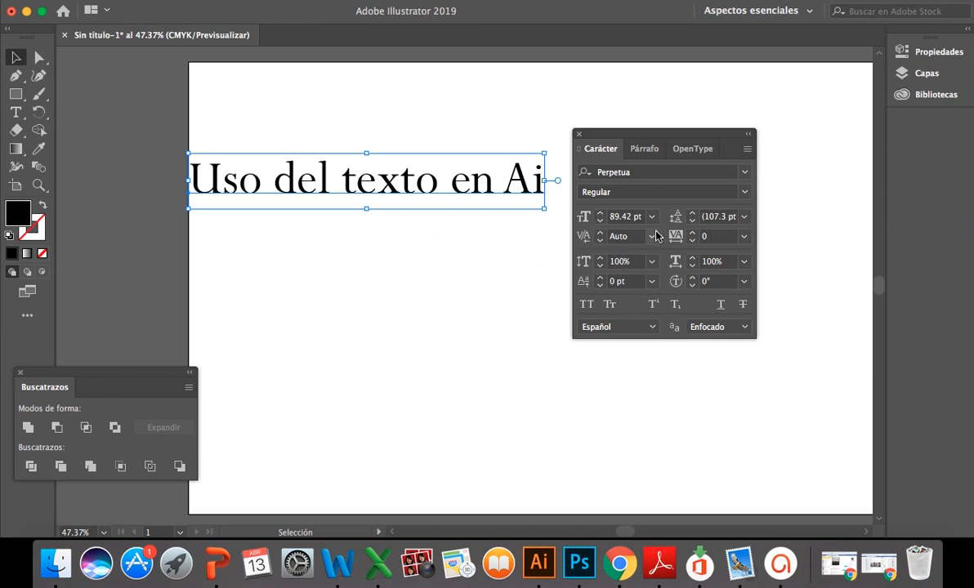
Preview the Perpetua font styles on the enlarged text, then change its font to Phosphate
left_click(745, 192)
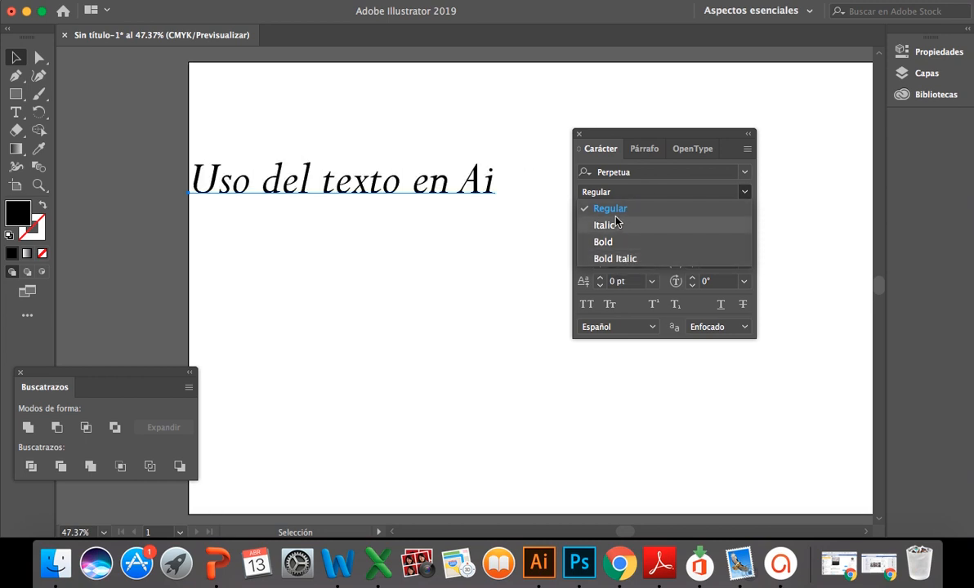
left_click(744, 174)
left_click(683, 174)
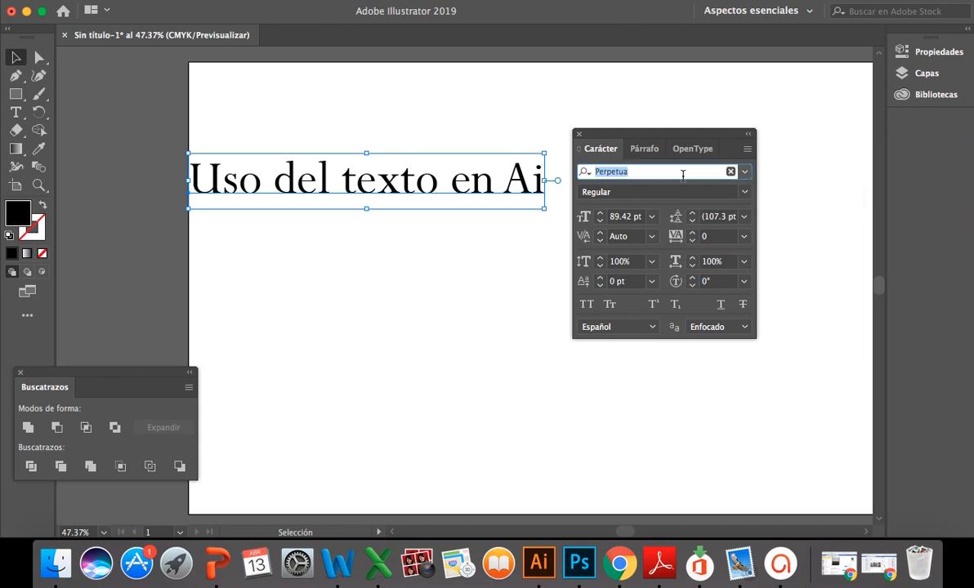
key("Down")
key("Down")
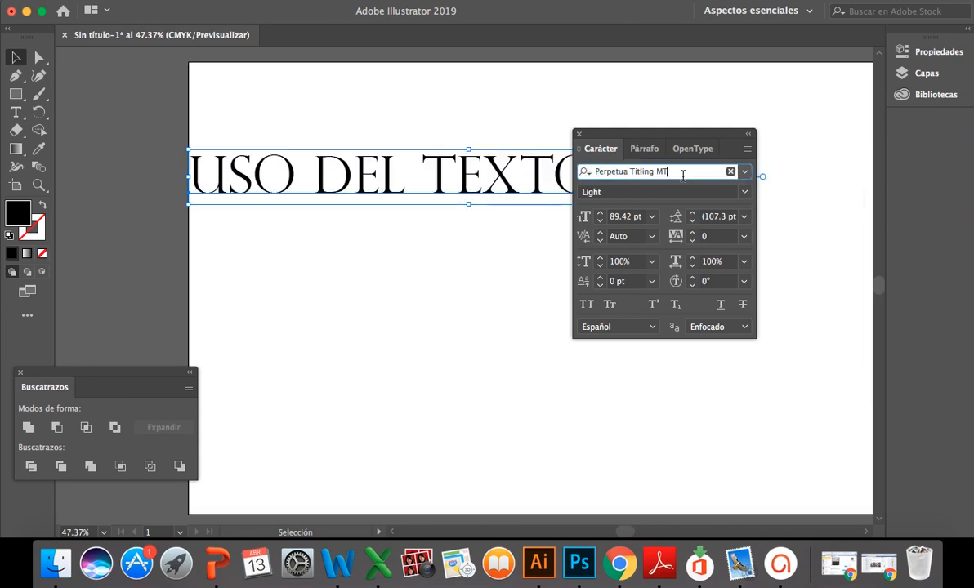
Change the text's font to Poetsen One and move the Carácter settings clear of the text
left_click(745, 192)
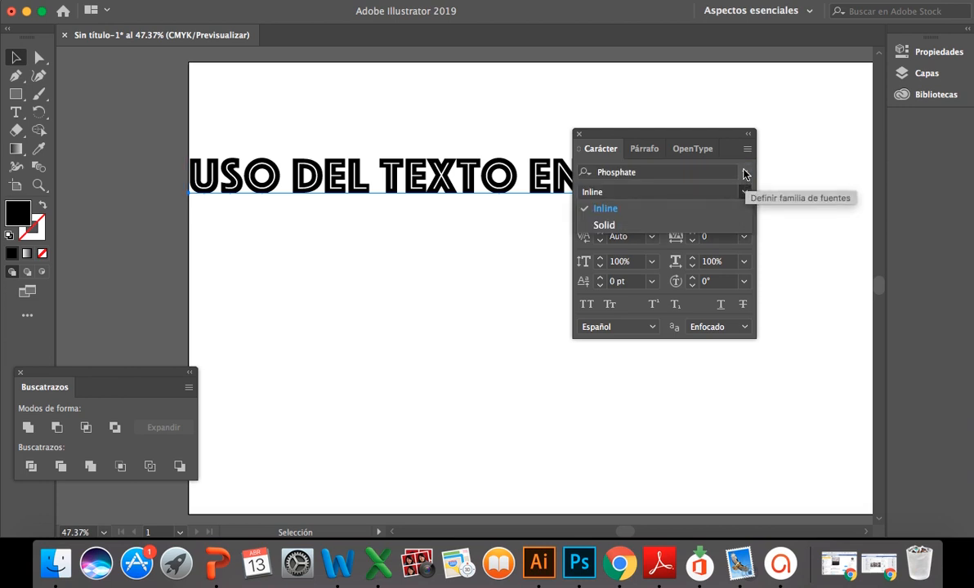
left_click(743, 171)
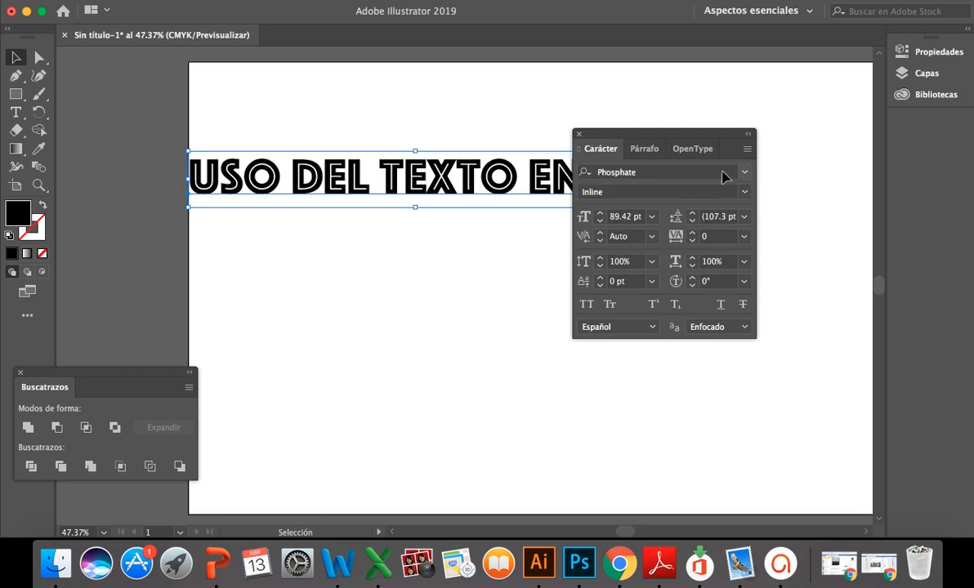
left_click(711, 173)
key("Down")
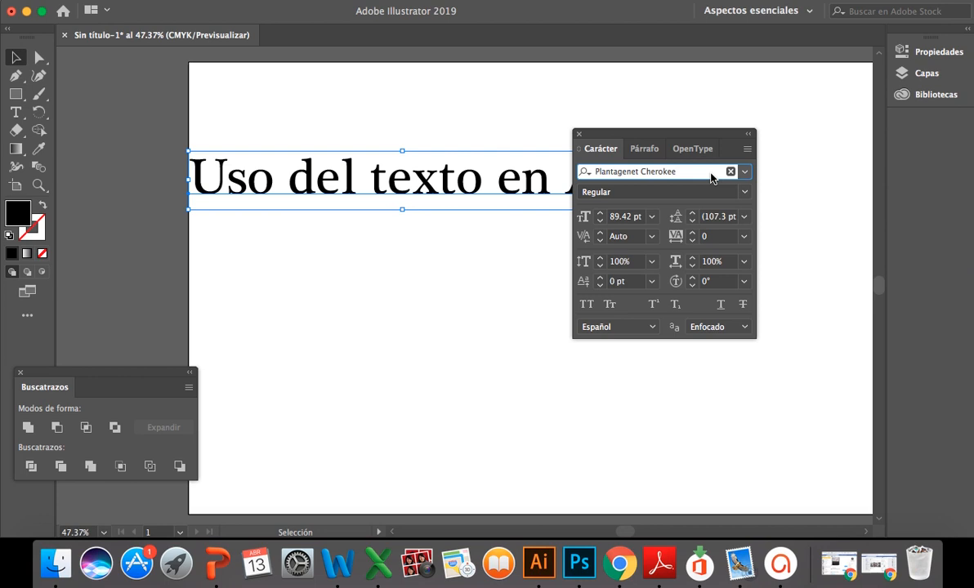
key("Down")
key("Down")
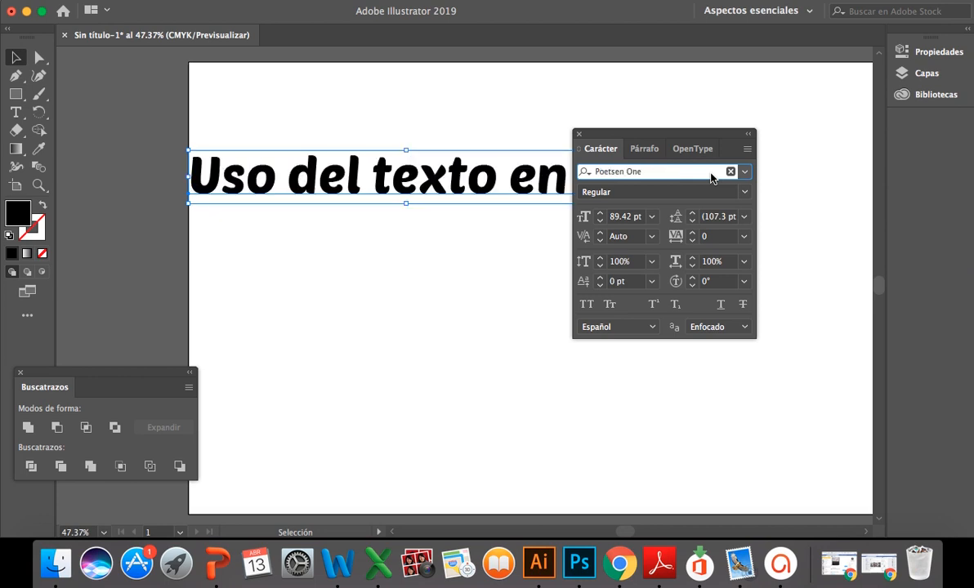
key("Down")
key("Up")
left_click(743, 191)
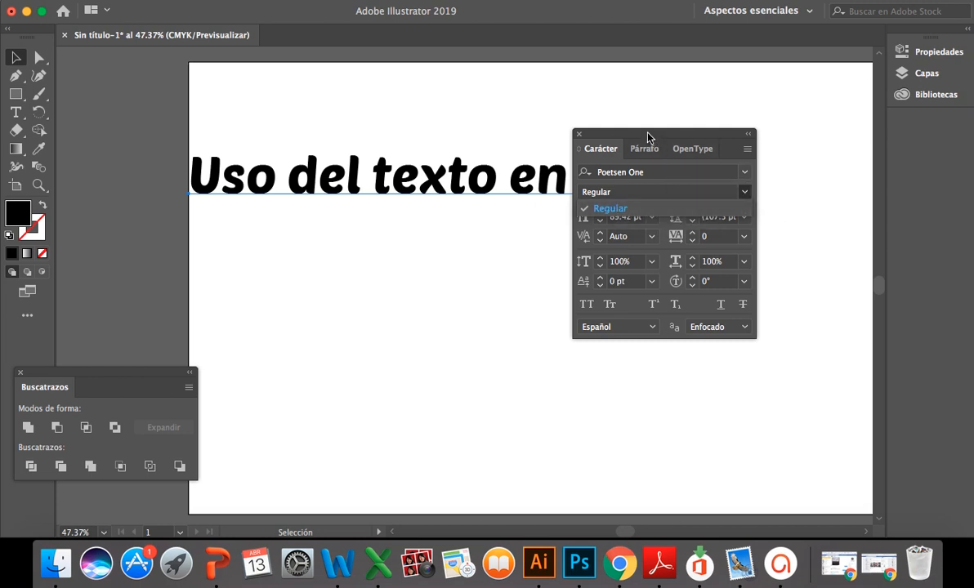
left_click_drag(647, 136, 735, 116)
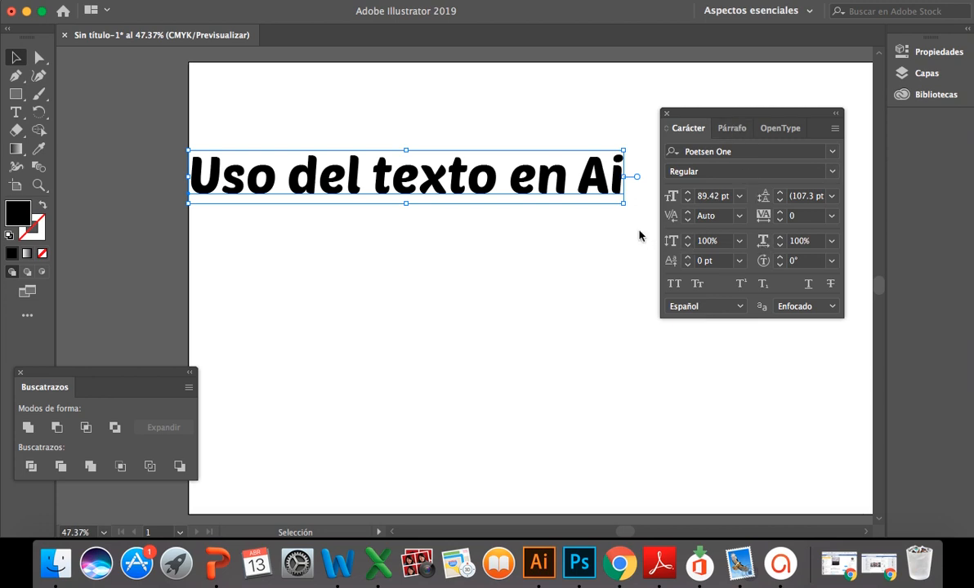
Increase the text's tracking step by step to 15
left_click(781, 213)
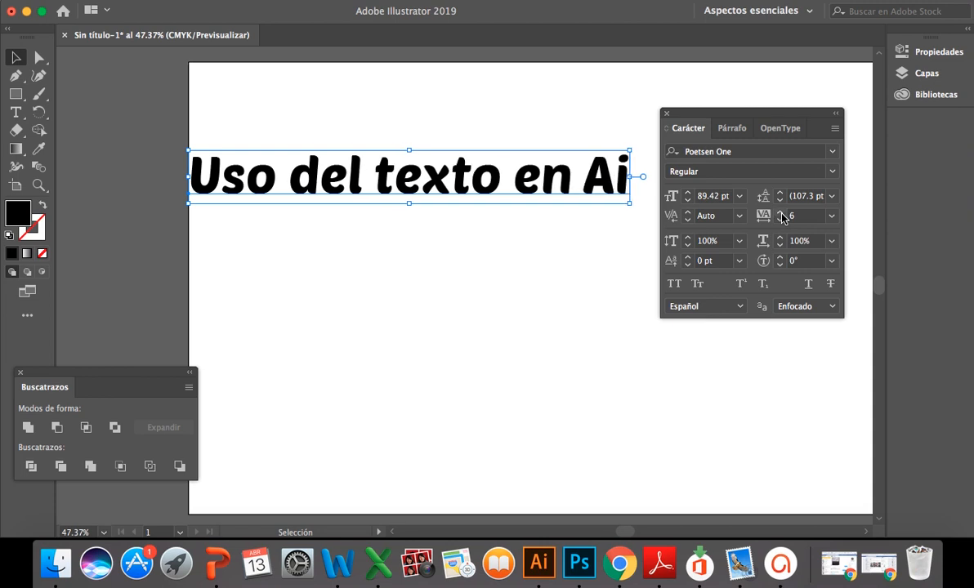
left_click(781, 213)
left_click(781, 213)
left_click(781, 213)
left_click(781, 213)
left_click(781, 213)
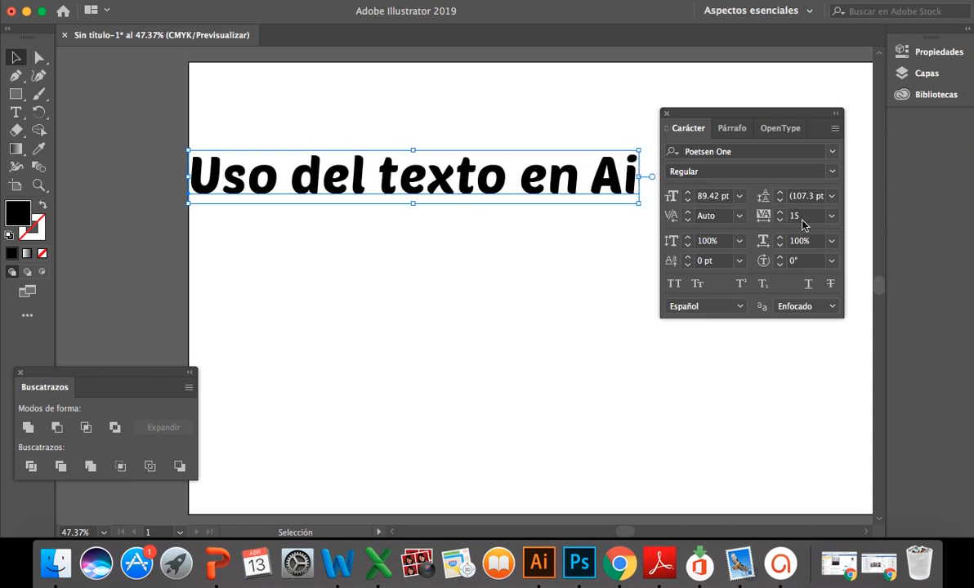
Set the text's tracking to 20 and deselect the text
left_click(802, 217)
left_click(767, 217)
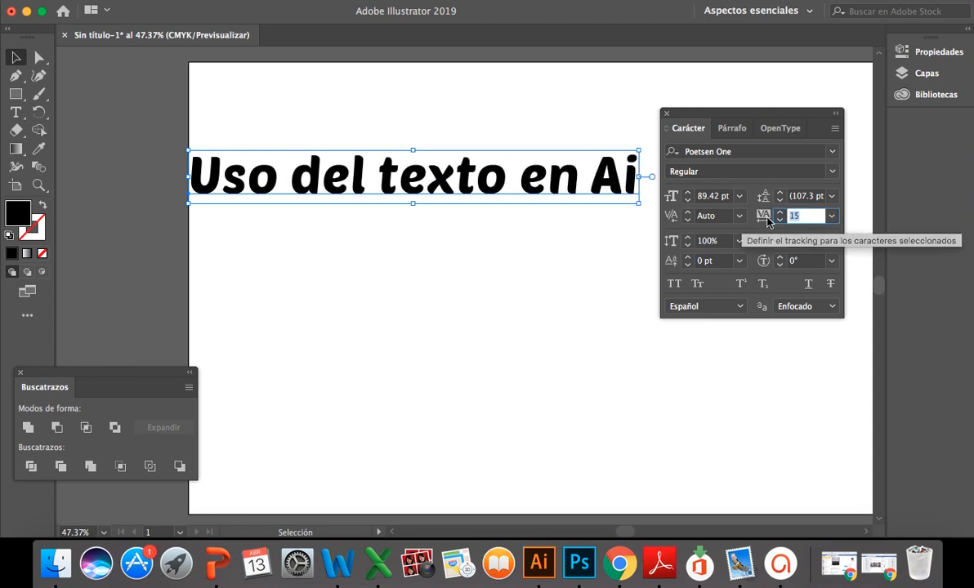
type("20")
left_click(619, 310)
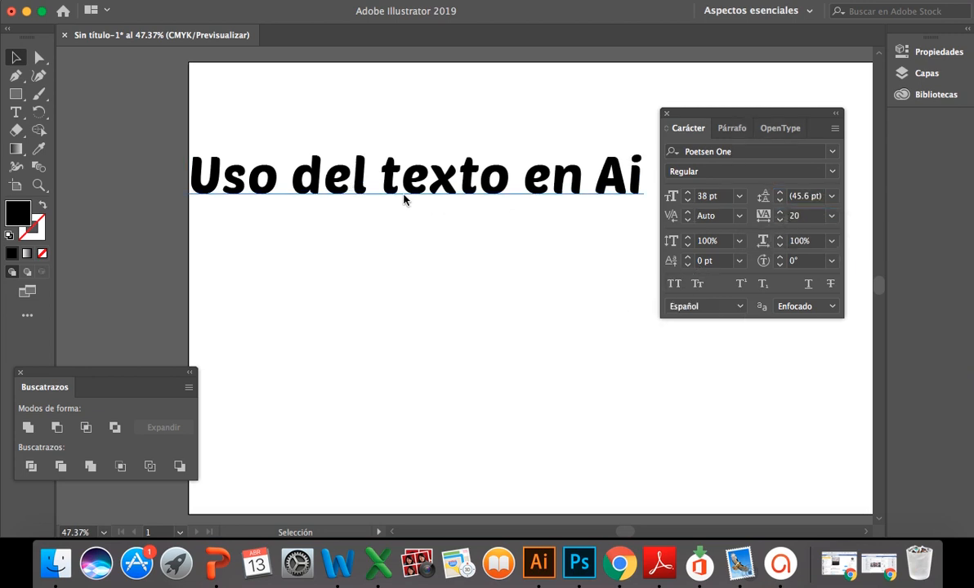
Set the tracking of the "Uso del texto en Ai" text to 50
left_click(807, 216)
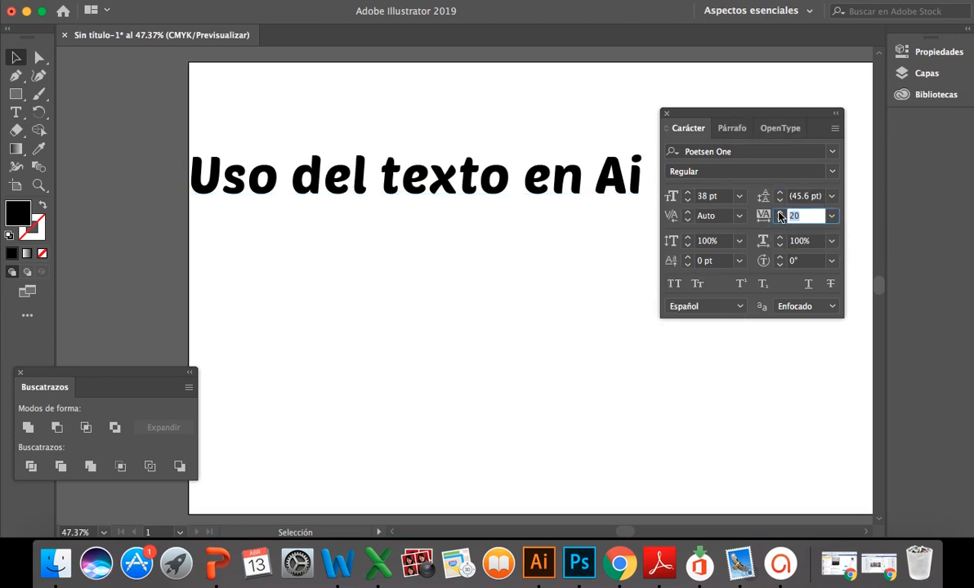
type("50")
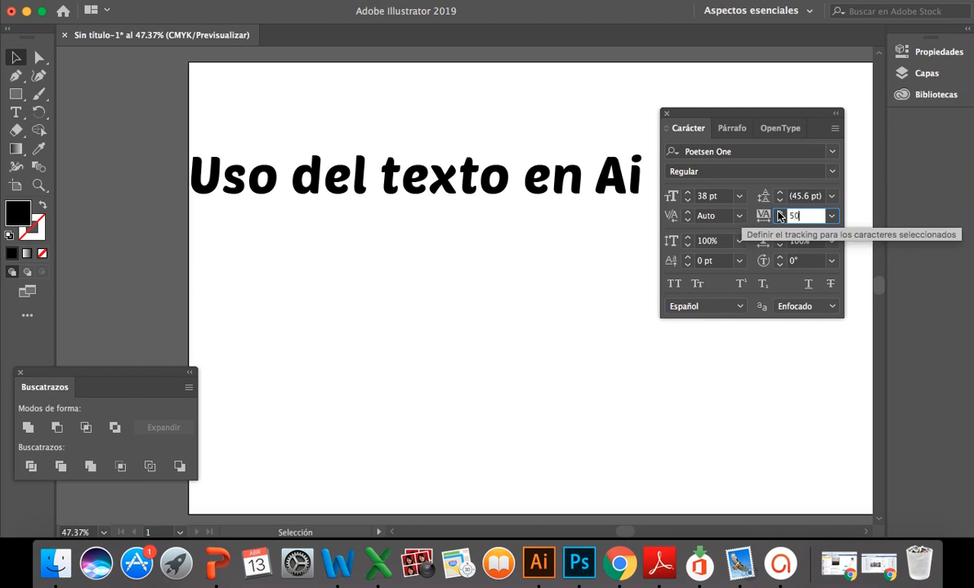
key("Return")
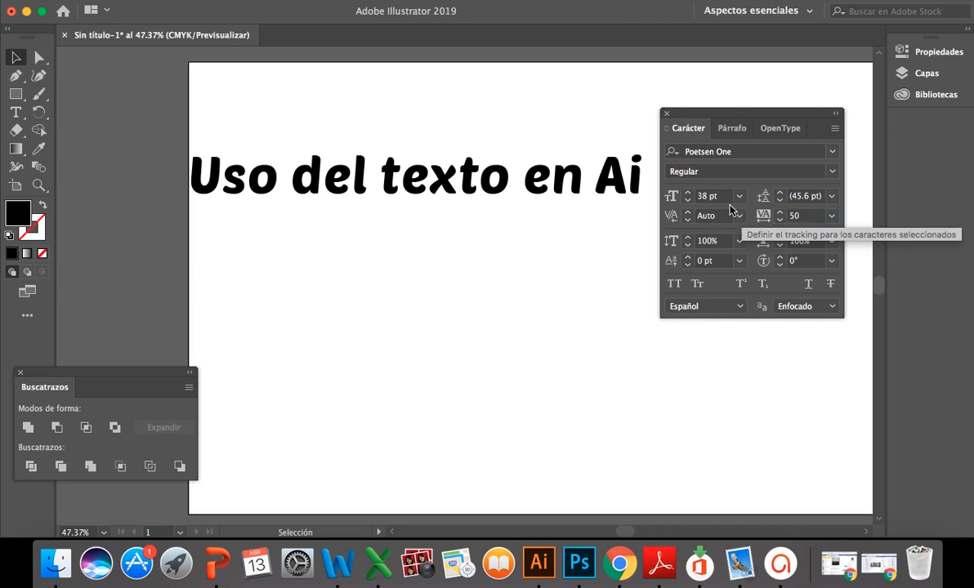
left_click(609, 192)
left_click(776, 219)
type("50")
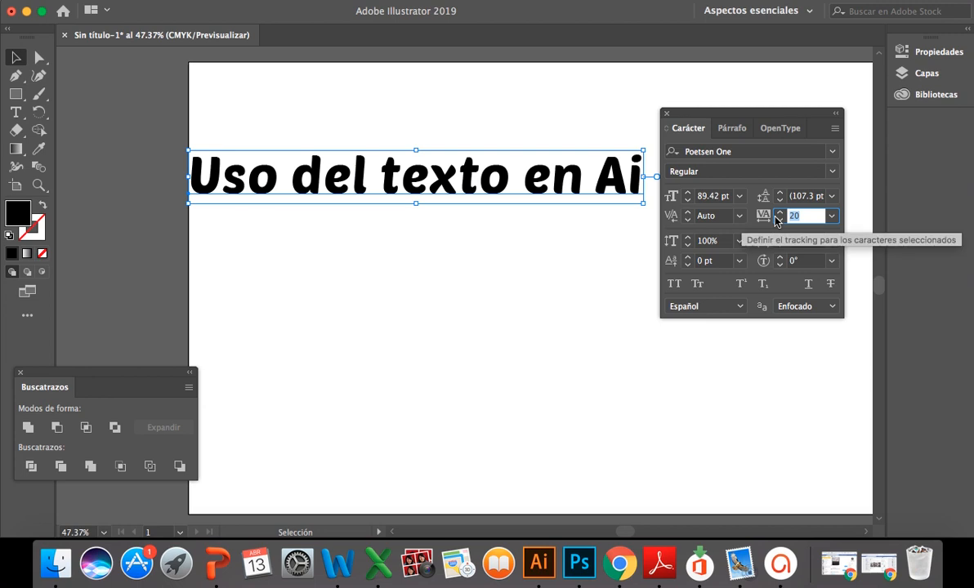
key("Return")
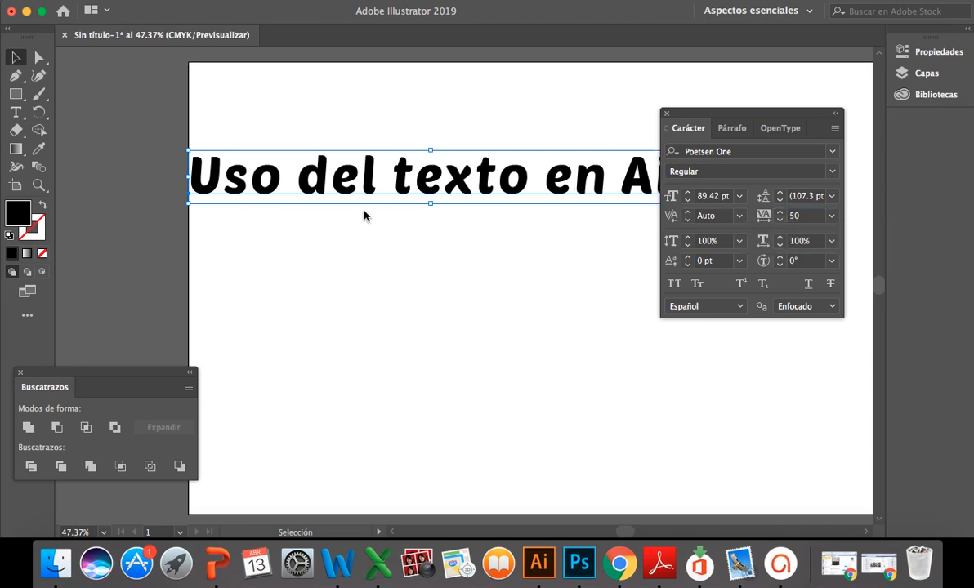
Reset the text's tracking to 0 and move the text up and to the right, away from the artboard's edge
left_click_drag(705, 119, 524, 283)
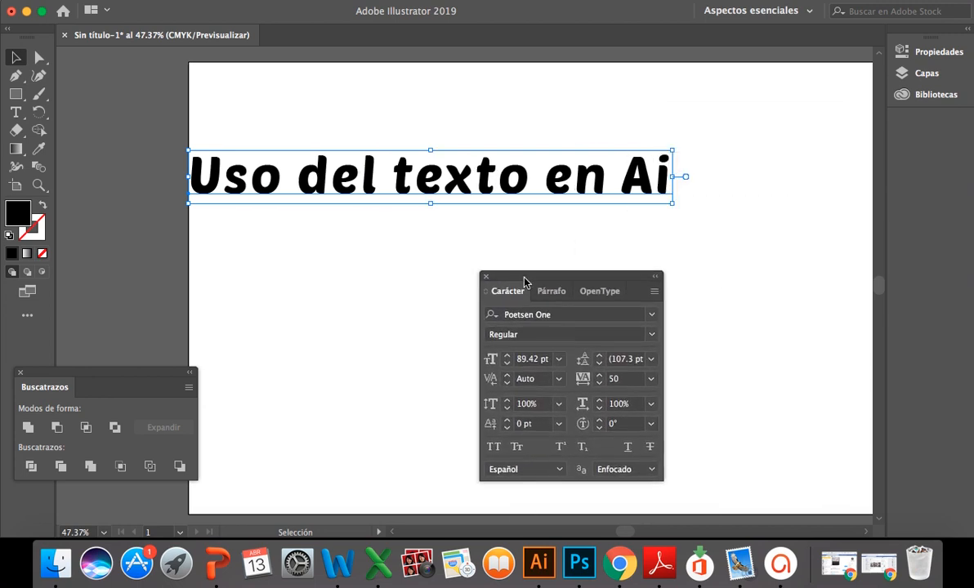
left_click(610, 379)
type("0")
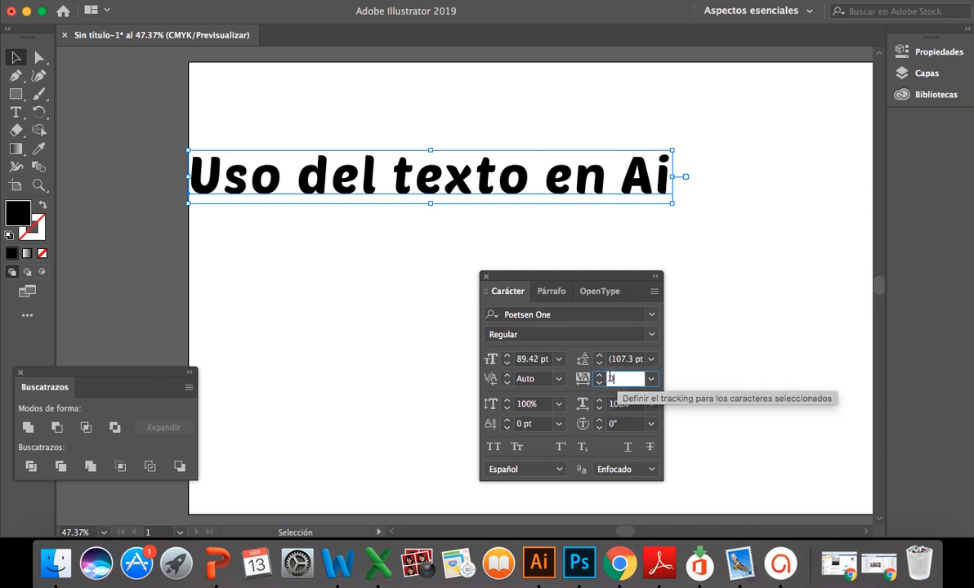
left_click(695, 371)
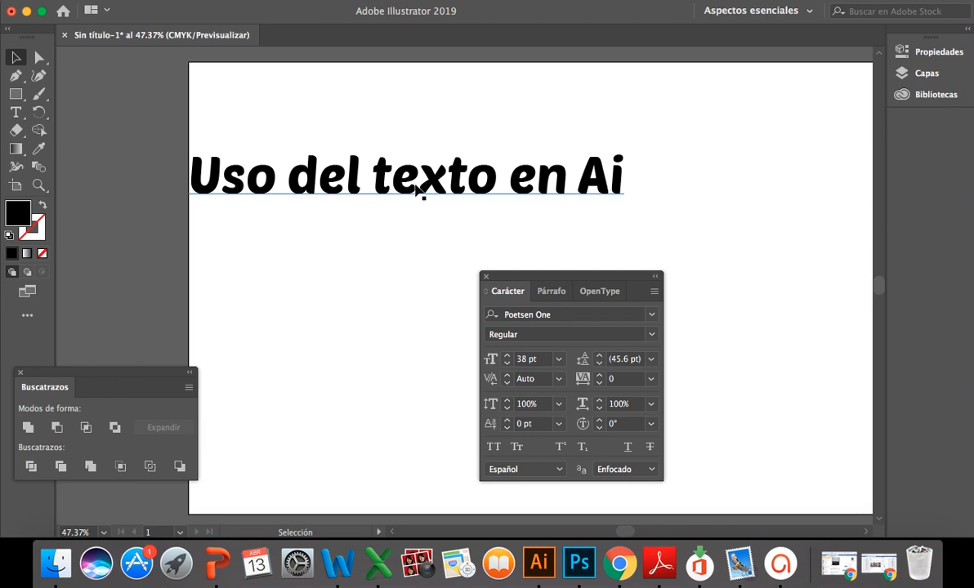
left_click_drag(419, 190, 468, 141)
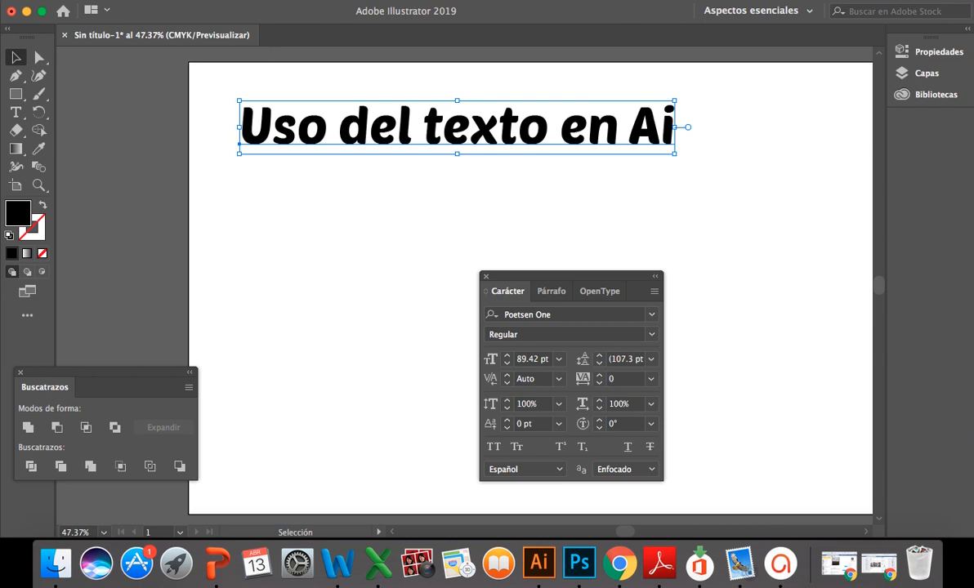
Convert the "Uso del texto en Ai" text to outlines, move it slightly down and to the left, and deselect it
left_click(265, 4)
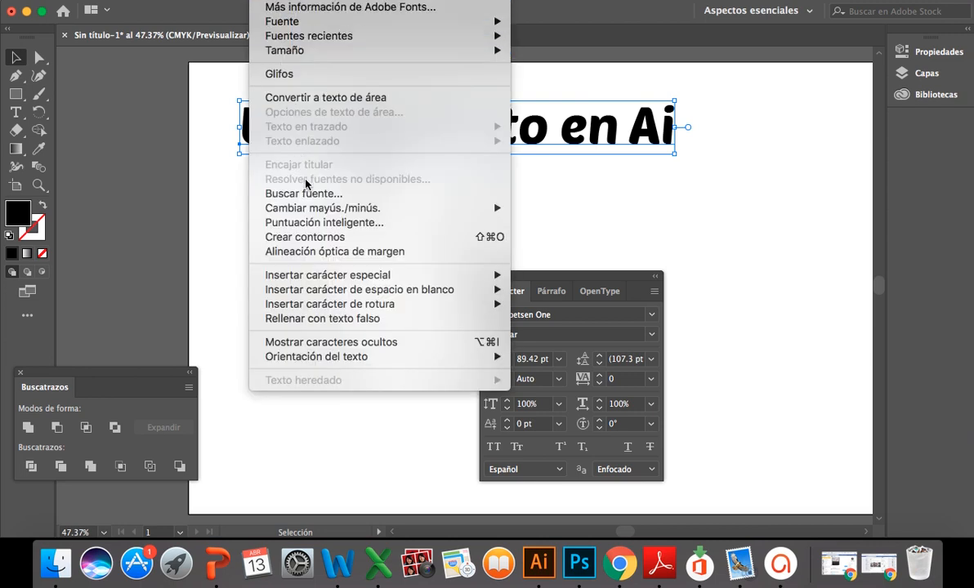
left_click(383, 237)
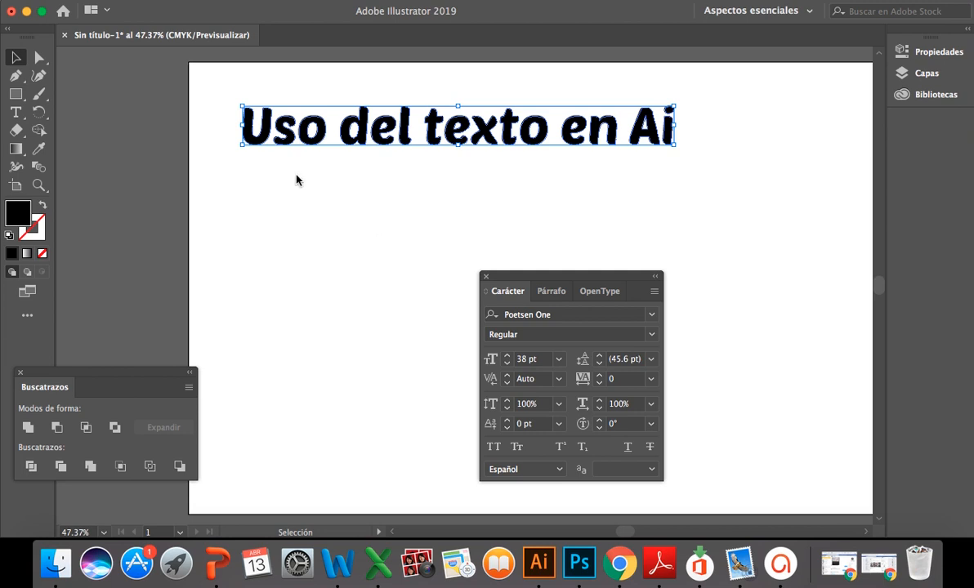
left_click_drag(435, 141, 430, 163)
left_click(338, 256)
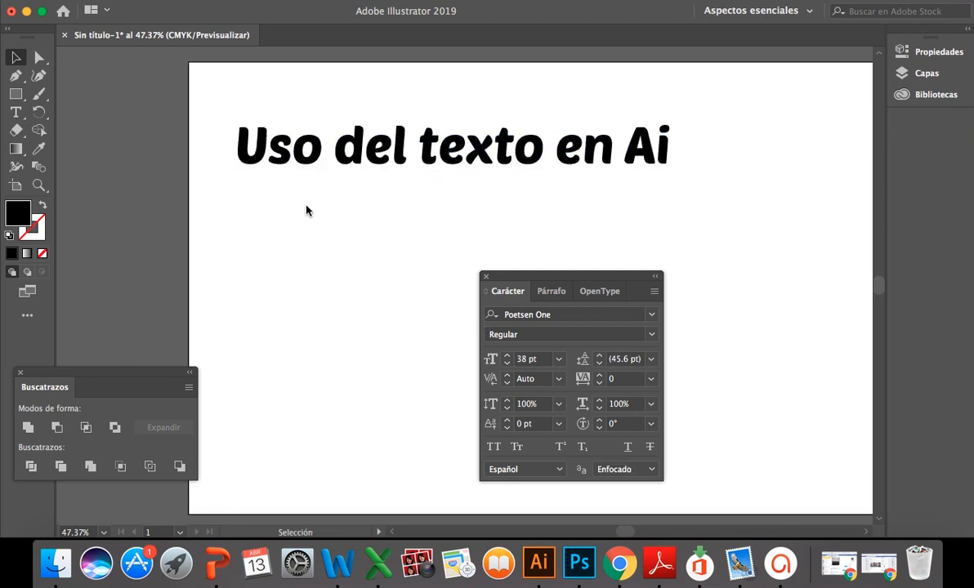
Select the outlined "Uso del texto en Ai" lettering and examine the anchor points along its letter contours up close
left_click(15, 113)
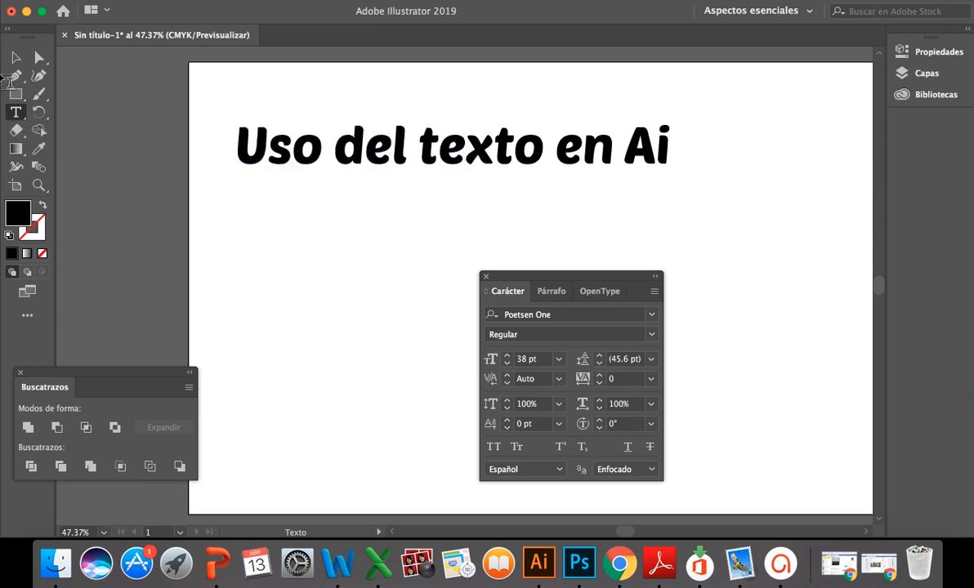
left_click(15, 57)
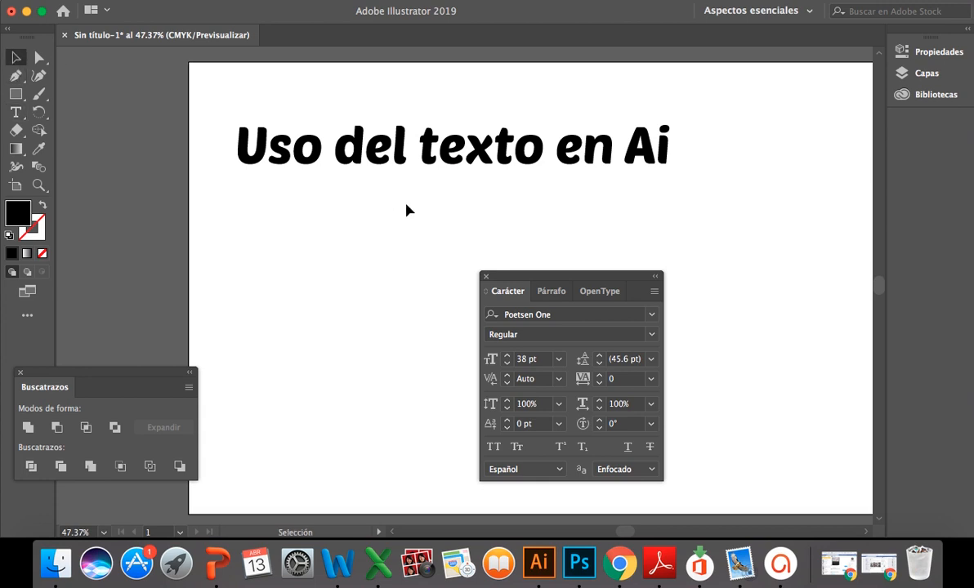
left_click(338, 156)
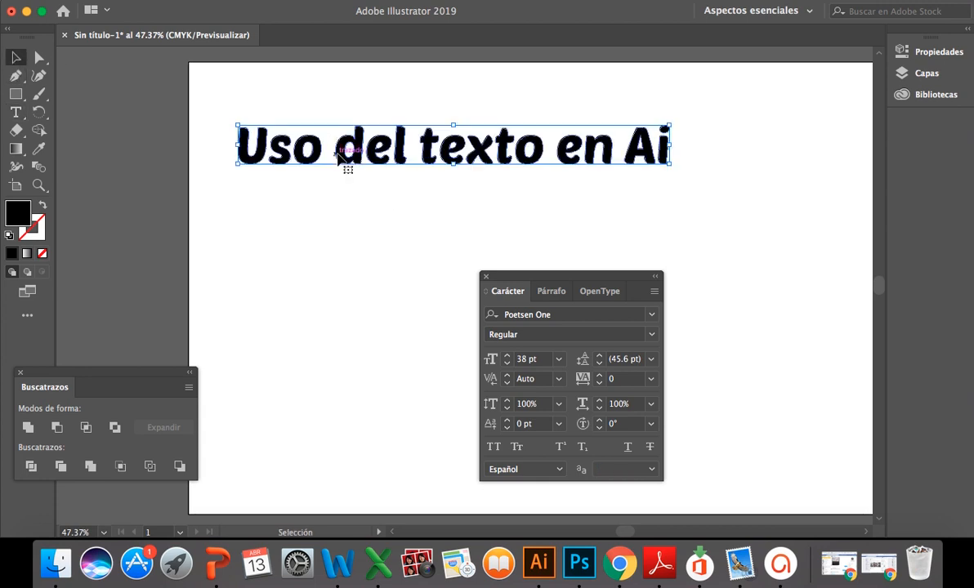
key("super+plus")
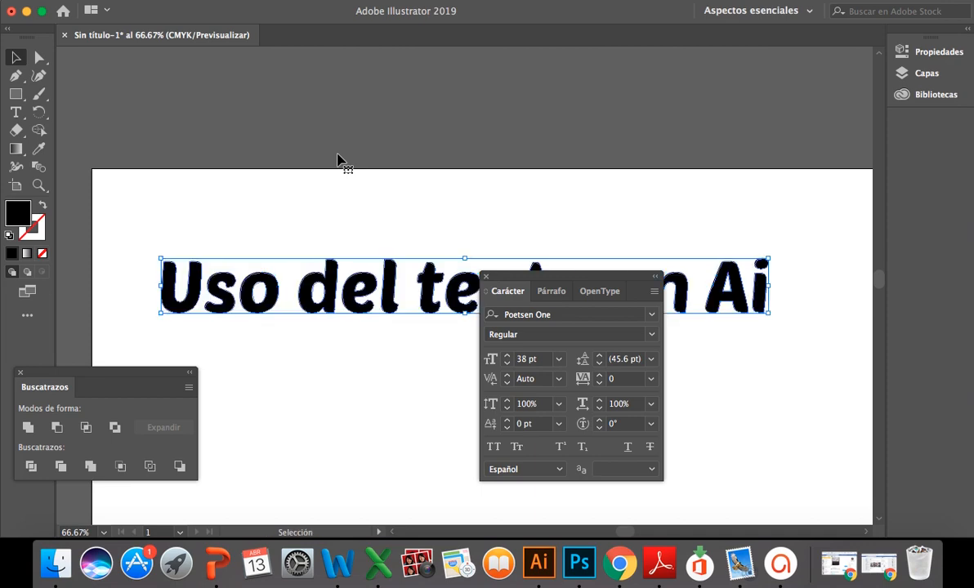
key("super+1")
key("super+plus")
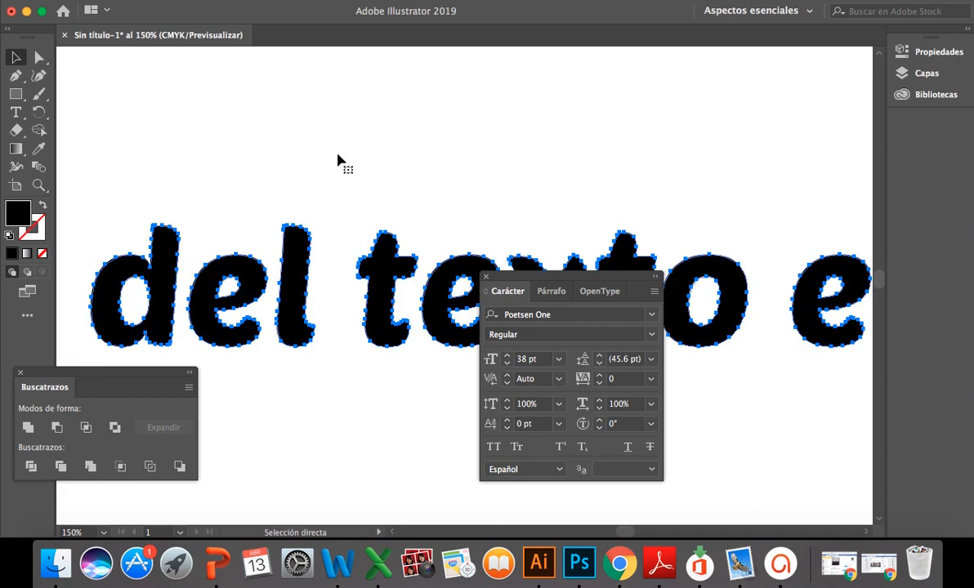
key("super+plus")
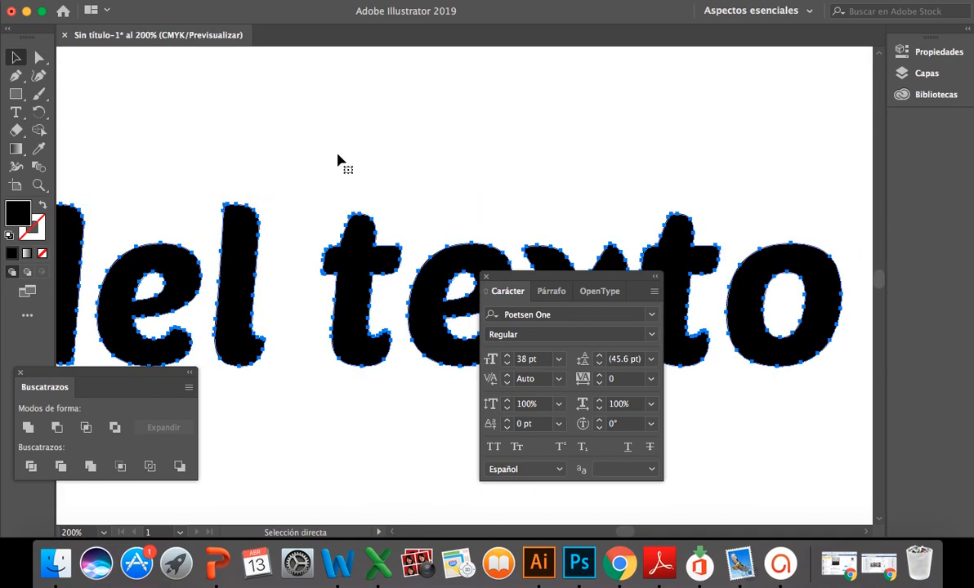
key("super+minus")
key("super+minus")
key("super+minus")
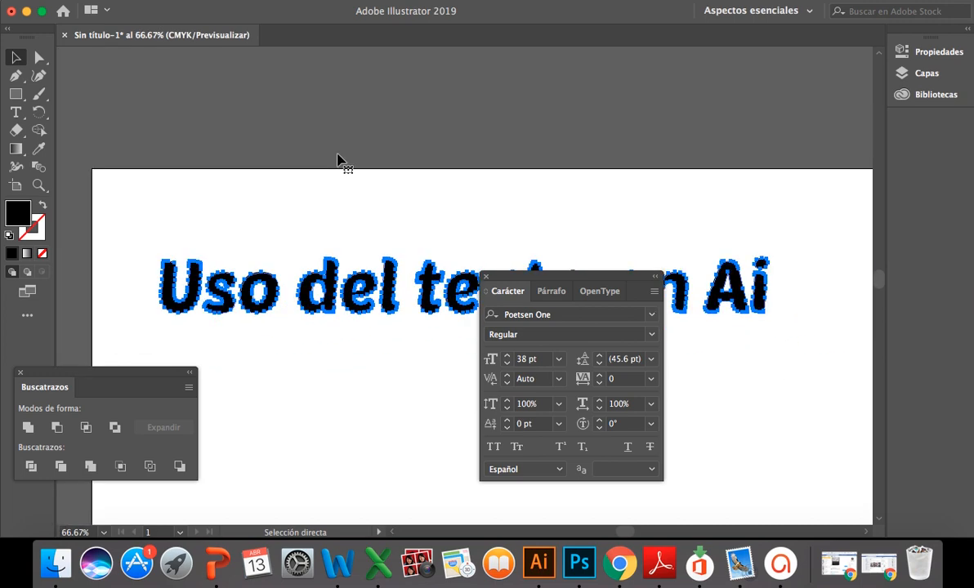
key("v")
scroll(342, 245, "down", 5)
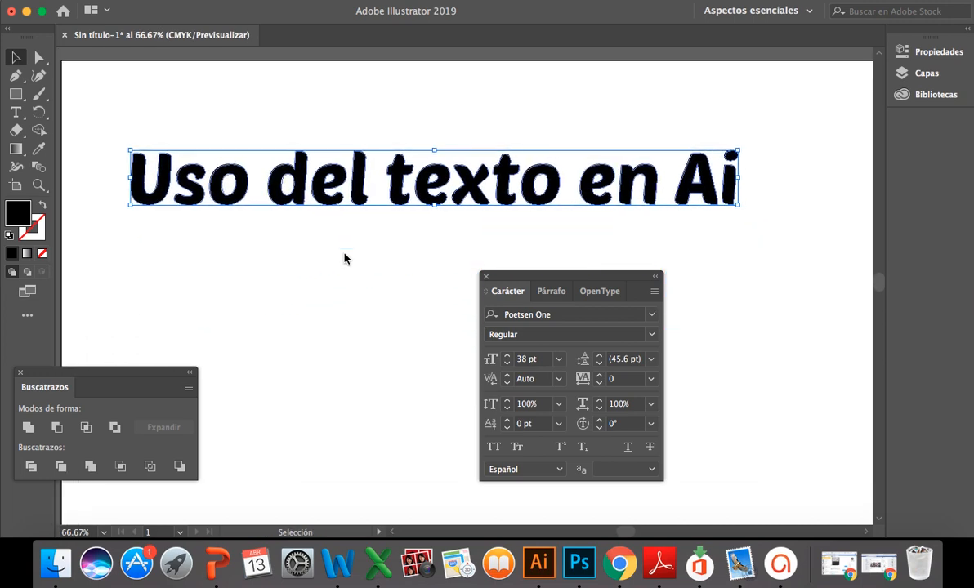